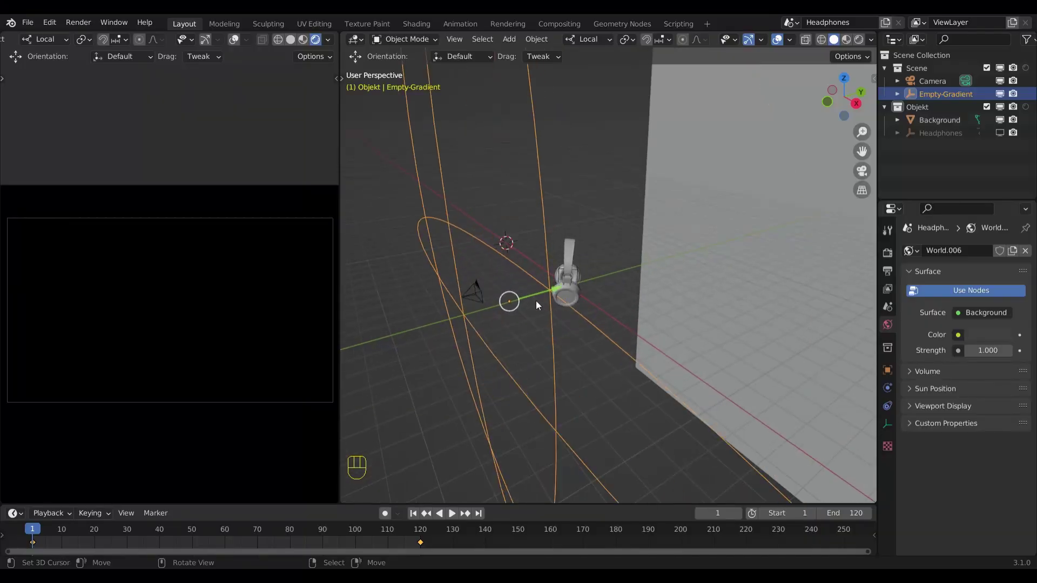
# Step: Slide the gradient empty along its local Y axis
pyautogui.press('g')
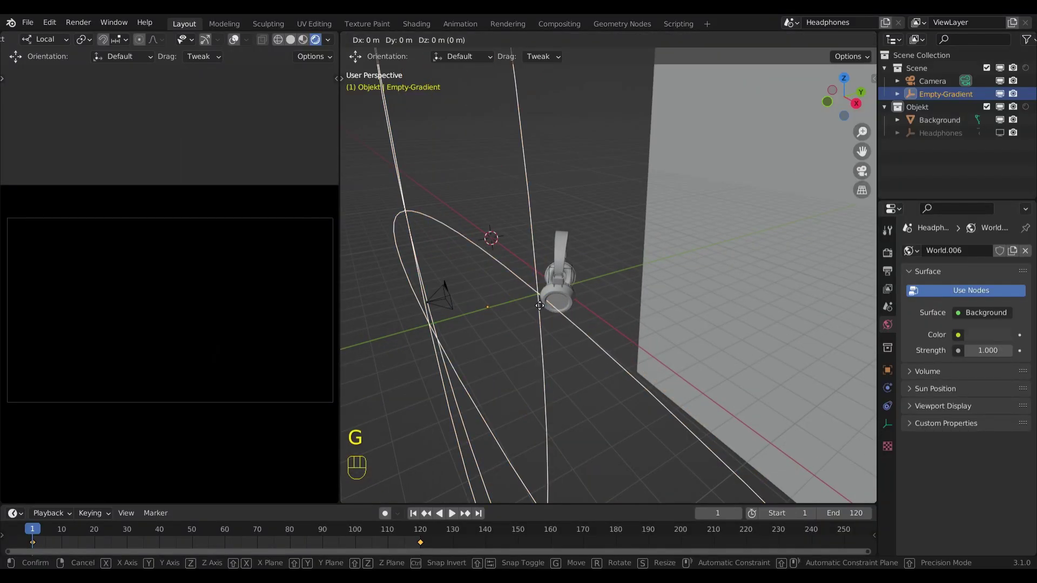
pyautogui.press('y')
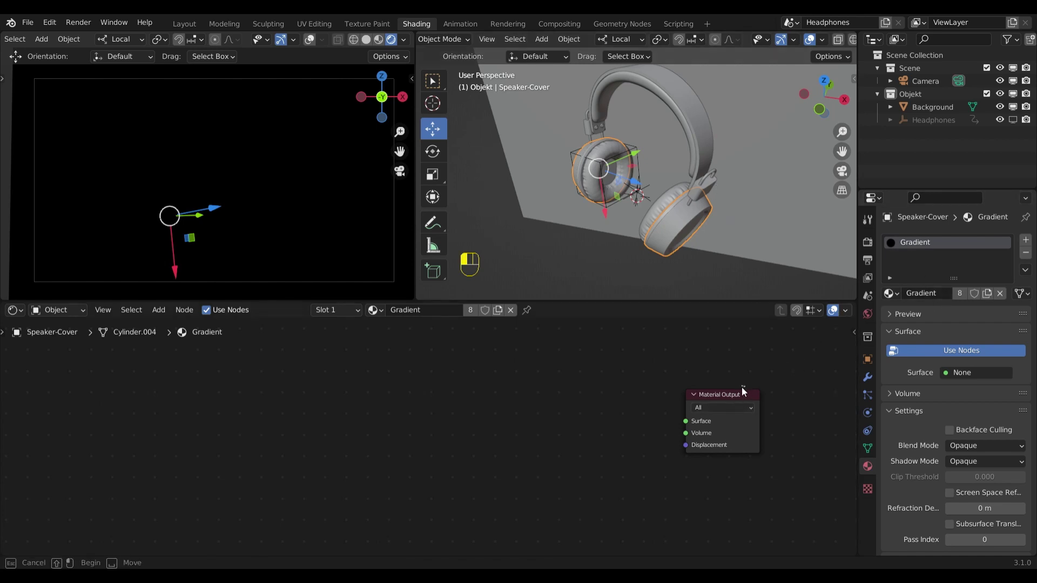
# Step: Nudge the Material Output node slightly to the right
pyautogui.moveTo(741, 391); pyautogui.dragTo(686, 398)
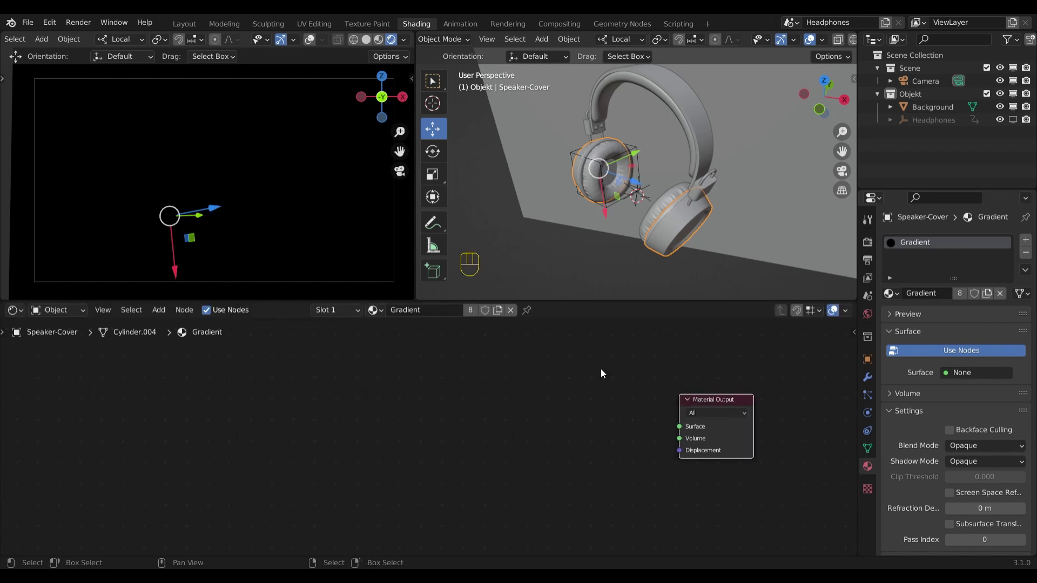
# Step: Place an Emission shader left of Material Output and link it into the Surface input
pyautogui.hotkey('shift', 'a')
pyautogui.moveTo(598, 359)
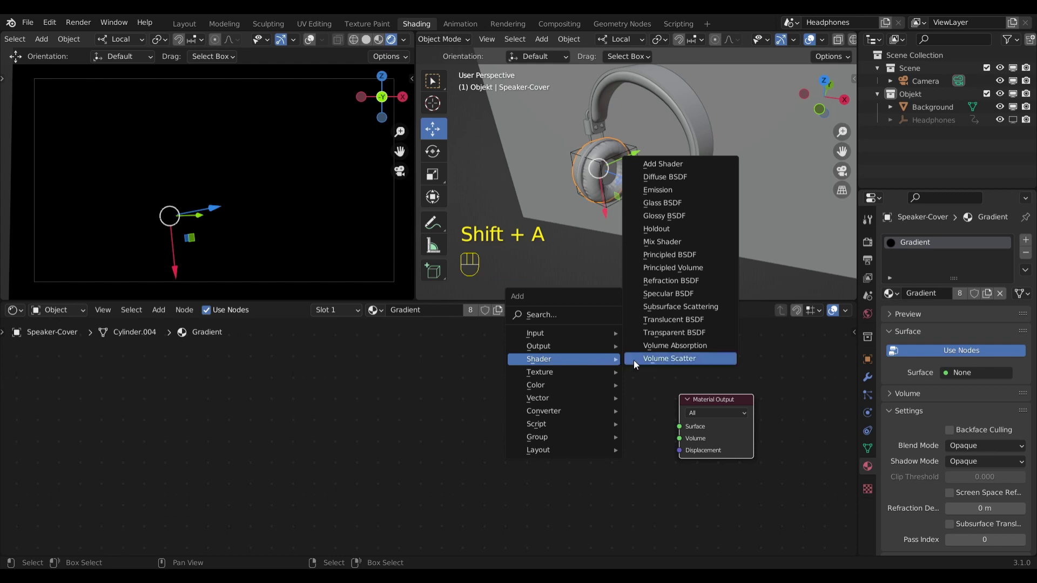
pyautogui.click(659, 190)
pyautogui.click(637, 416)
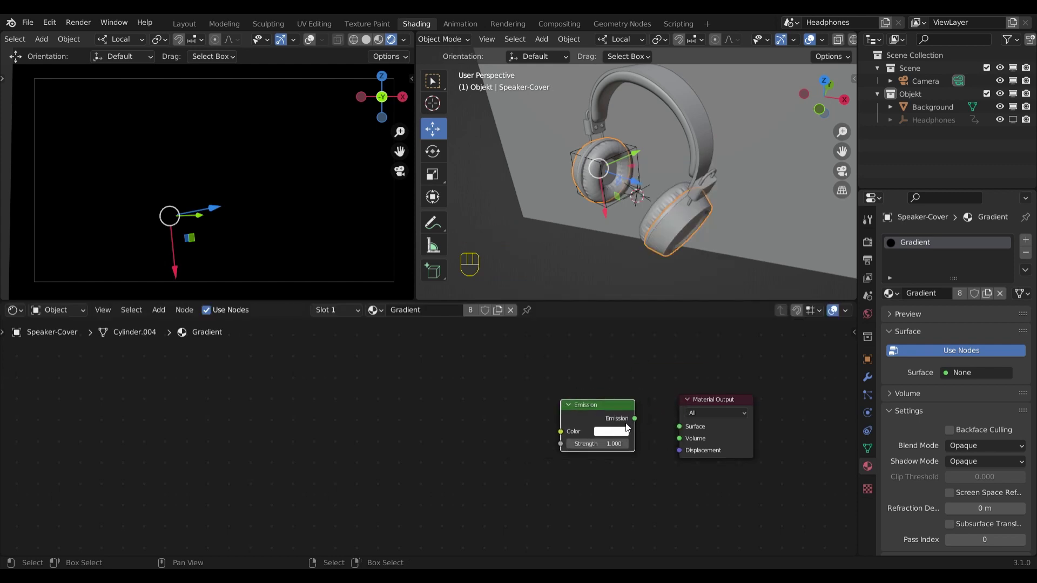
pyautogui.moveTo(635, 419); pyautogui.dragTo(679, 427)
pyautogui.moveTo(620, 414); pyautogui.dragTo(623, 422)
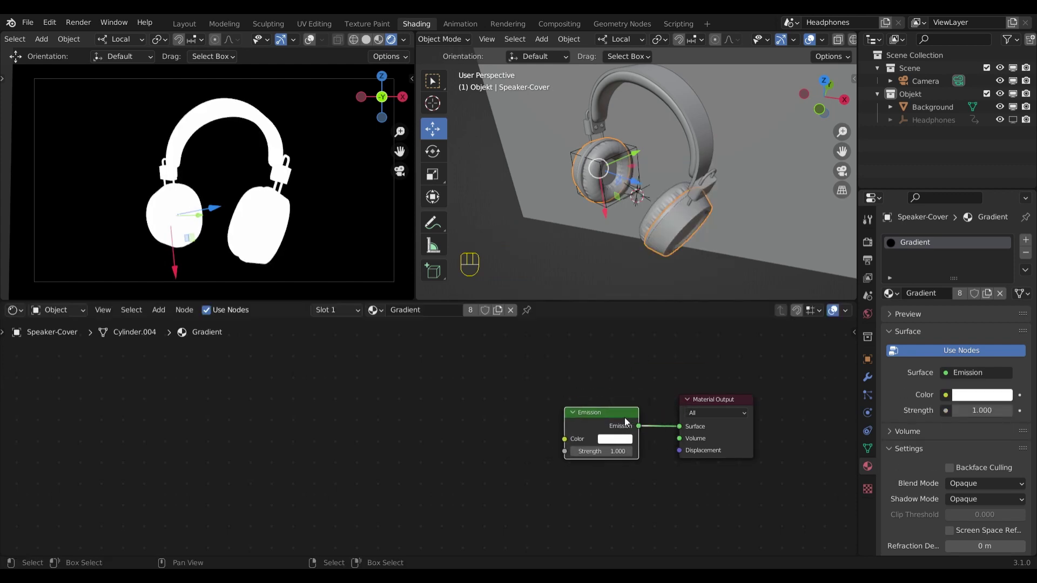
pyautogui.moveTo(610, 418); pyautogui.dragTo(627, 410, button='middle')
# Step: Add Texture Coordinate, Mapping and Image Texture nodes with Ctrl+T and move them left
pyautogui.hotkey('ctrl', 't')
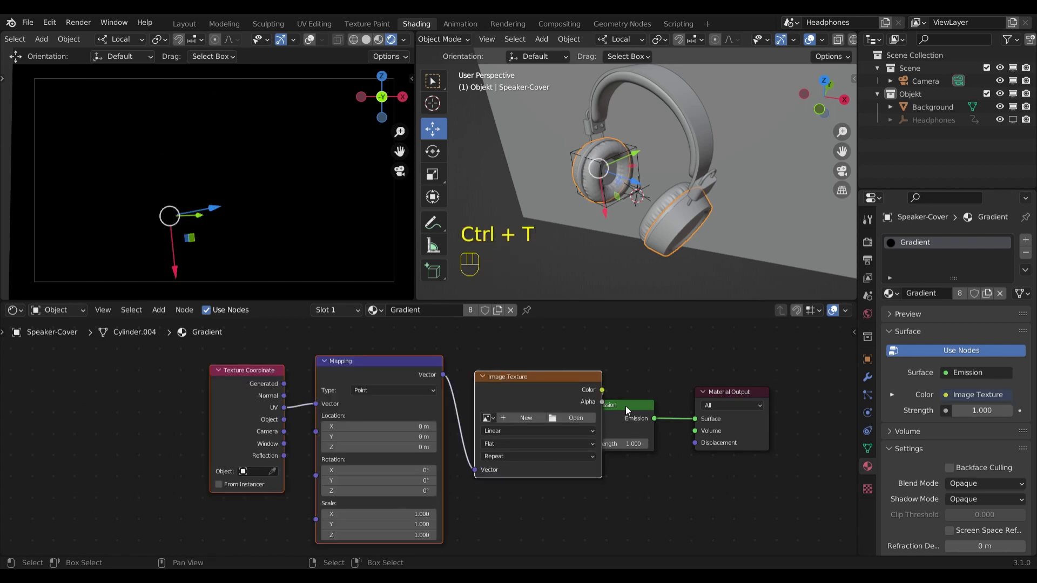
pyautogui.press('g')
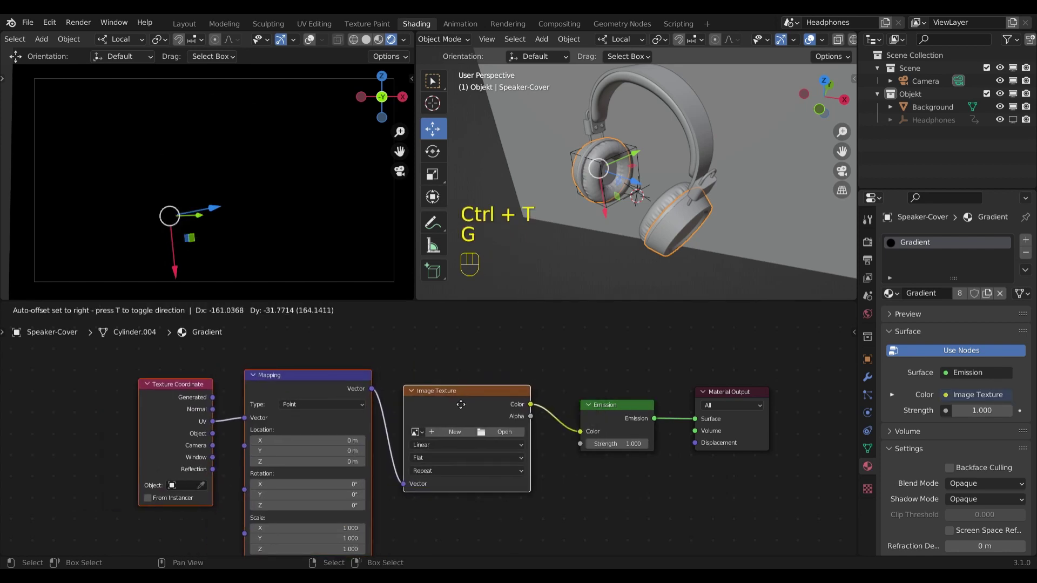
pyautogui.click(458, 397)
pyautogui.keyDown('shift'); pyautogui.scroll(-2, 463, 400); pyautogui.keyUp('shift')
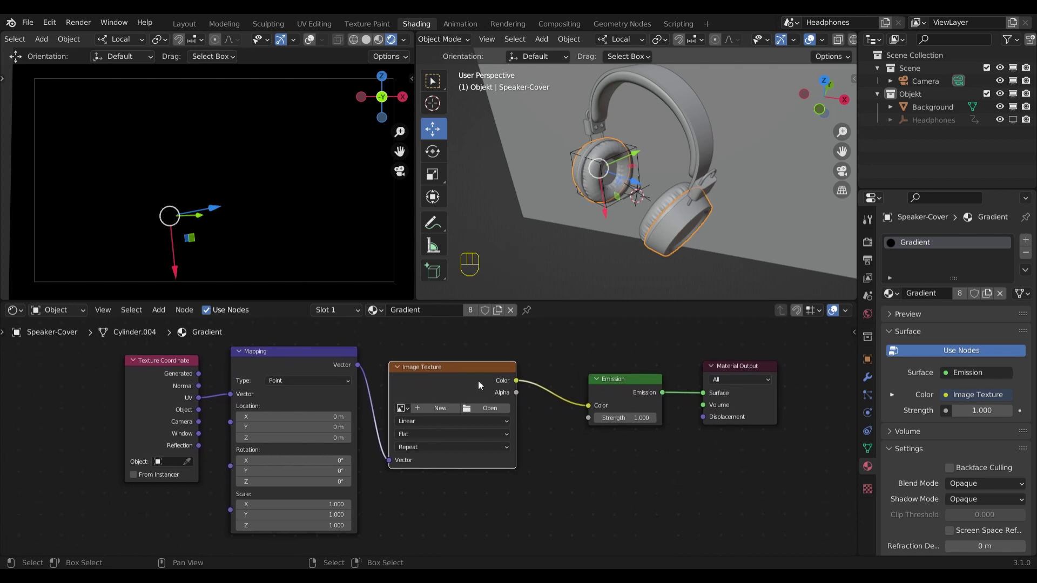
# Step: Delete the Image Texture and insert a ColorRamp linking Mapping Vector to Emission Color
pyautogui.press('x')
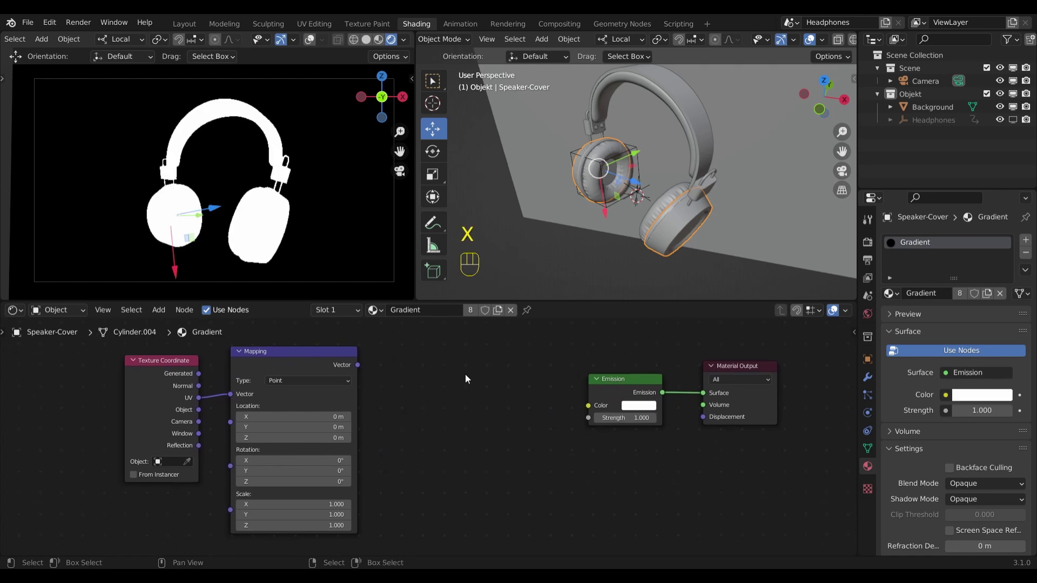
pyautogui.hotkey('shift', 'a')
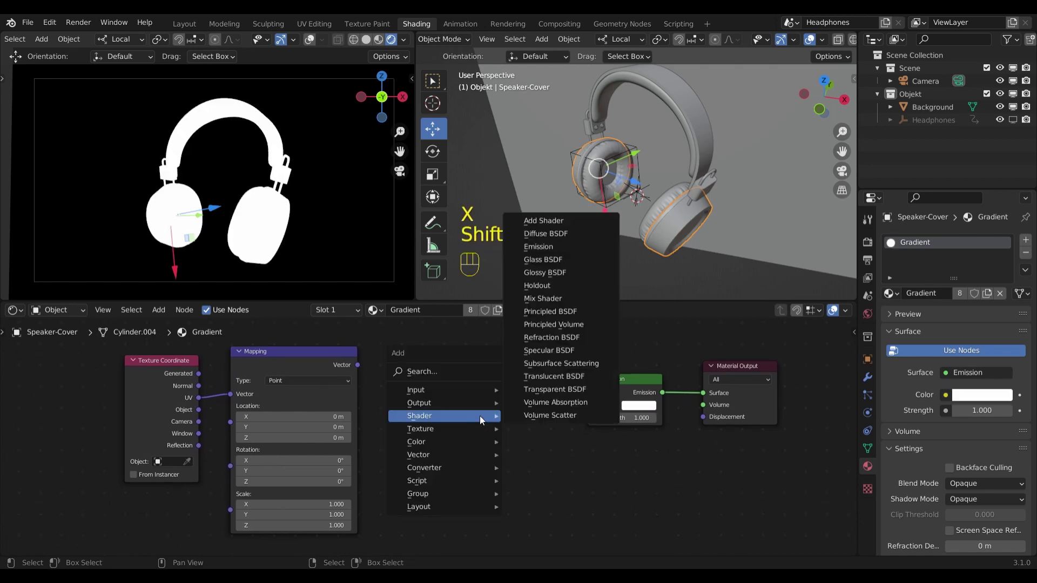
pyautogui.moveTo(465, 465)
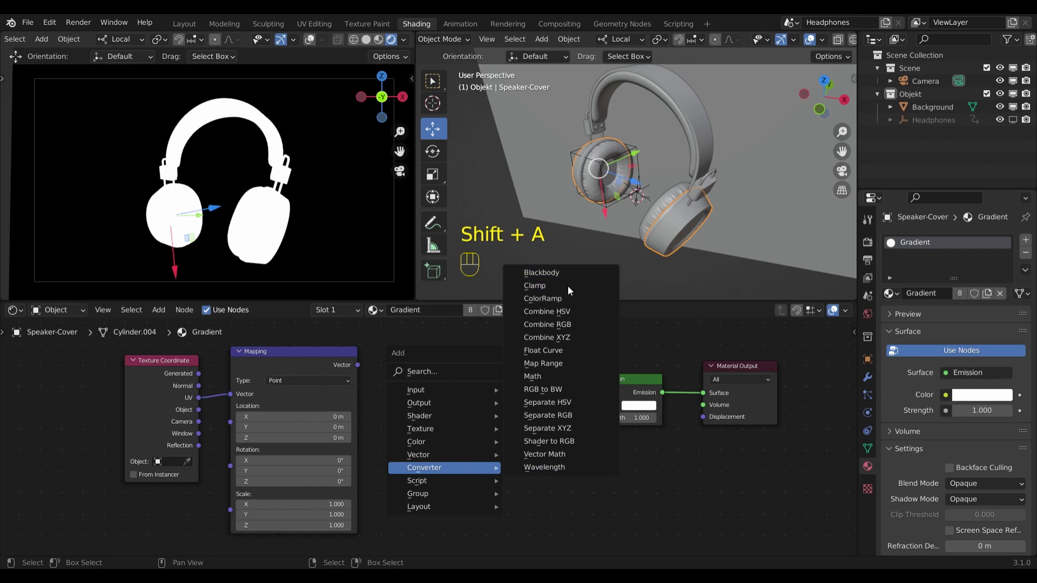
pyautogui.click(545, 298)
pyautogui.click(427, 360)
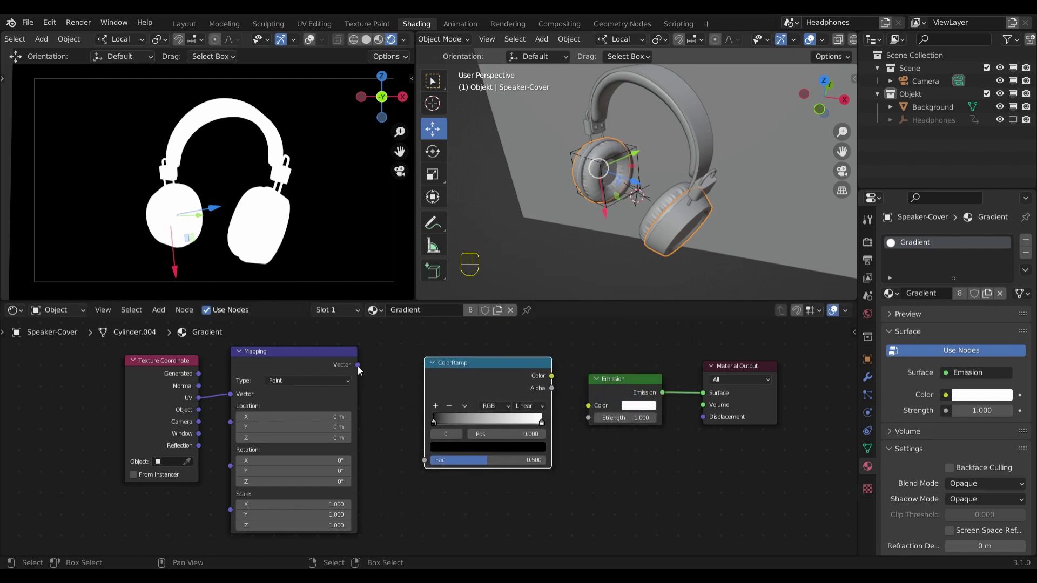
pyautogui.moveTo(357, 364); pyautogui.dragTo(434, 458)
pyautogui.moveTo(551, 376); pyautogui.dragTo(588, 406)
pyautogui.moveTo(455, 368); pyautogui.dragTo(454, 384)
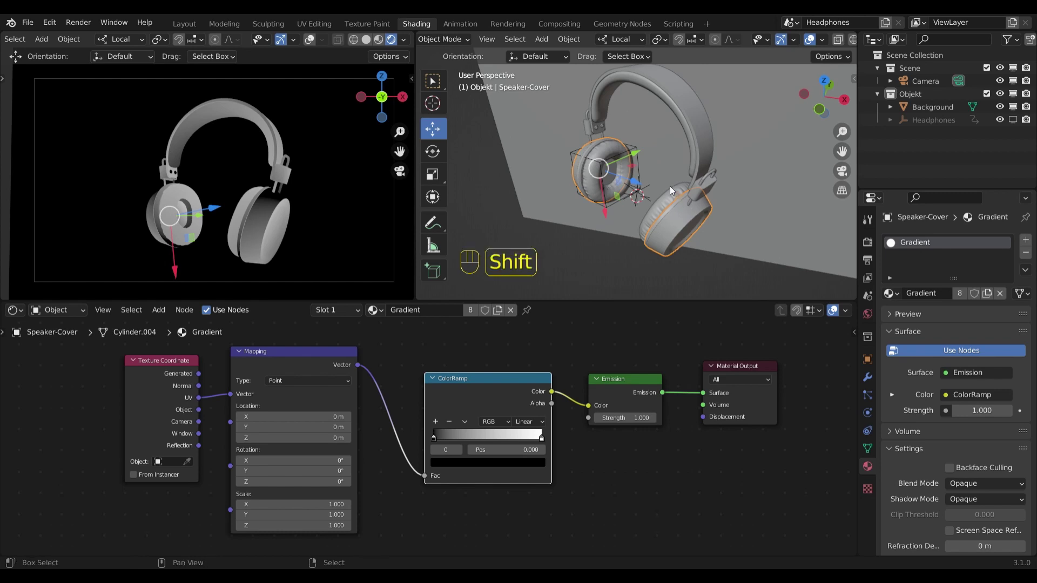
# Step: Add a sphere Empty to the scene and bring the view back to the headphones
pyautogui.hotkey('shift', 'a')
pyautogui.moveTo(652, 313)
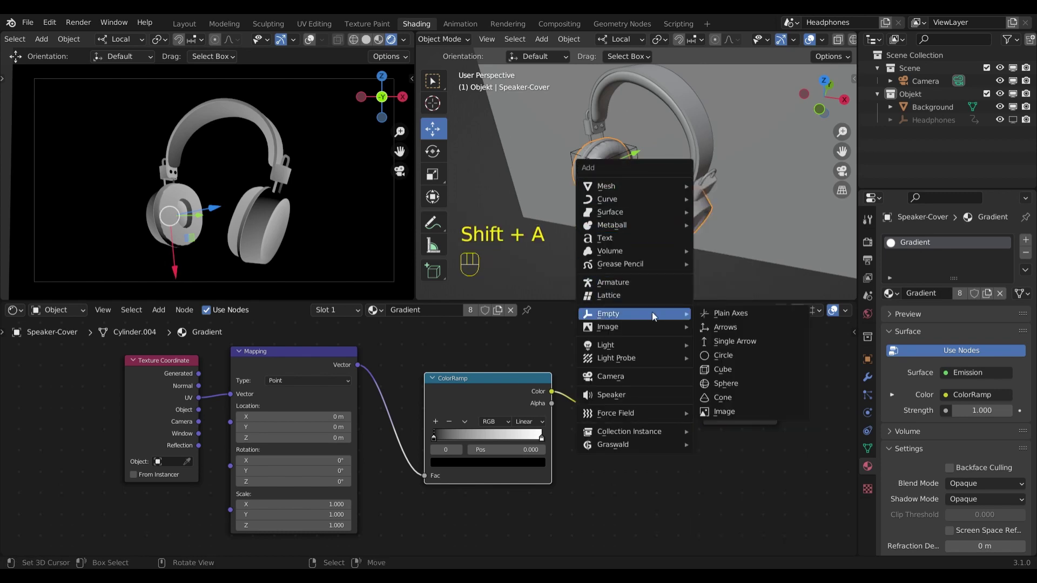
pyautogui.click(741, 384)
pyautogui.scroll(3, 660, 190)
pyautogui.scroll(-5, 660, 190)
pyautogui.keyDown('shift'); pyautogui.moveTo(660, 190); pyautogui.dragTo(707, 172, button='middle'); pyautogui.keyUp('shift')
pyautogui.scroll(2, 679, 179)
pyautogui.scroll(2, 697, 199)
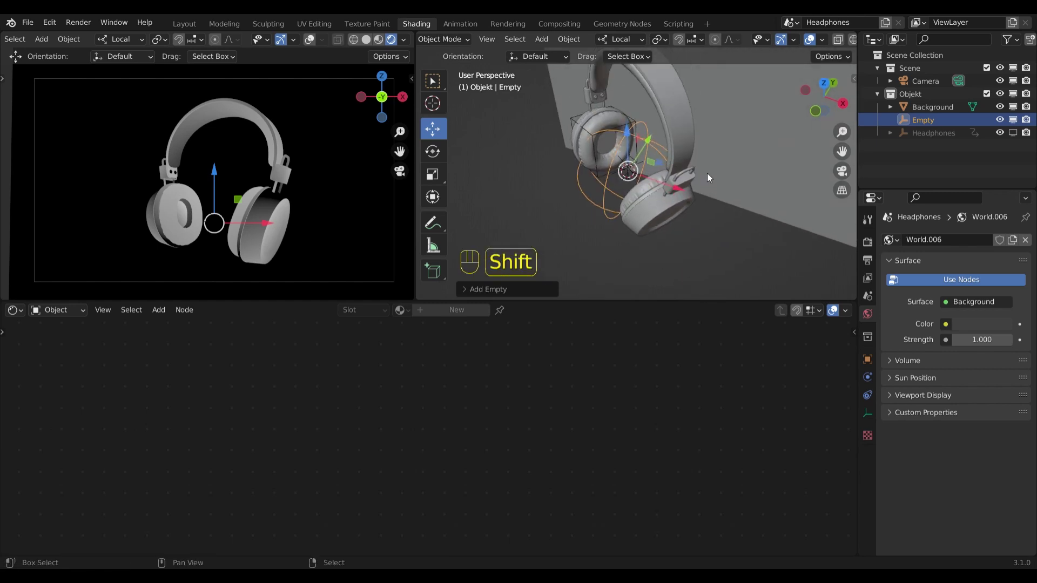
# Step: Select the Speaker-Cover and pin its node tree in the node editor
pyautogui.click(667, 203)
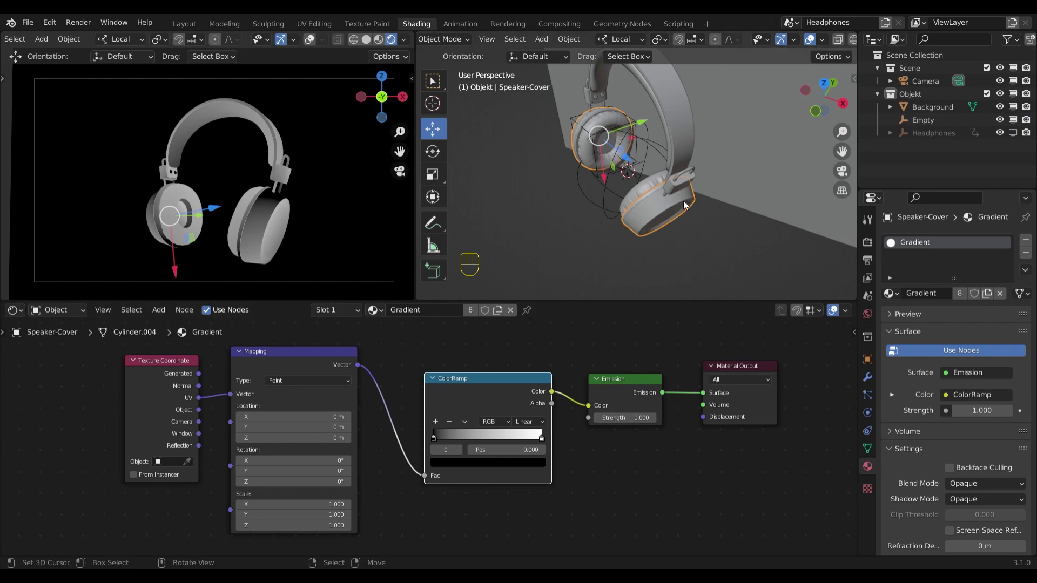
pyautogui.keyDown('shift'); pyautogui.moveTo(651, 210); pyautogui.dragTo(664, 183, button='middle'); pyautogui.keyUp('shift')
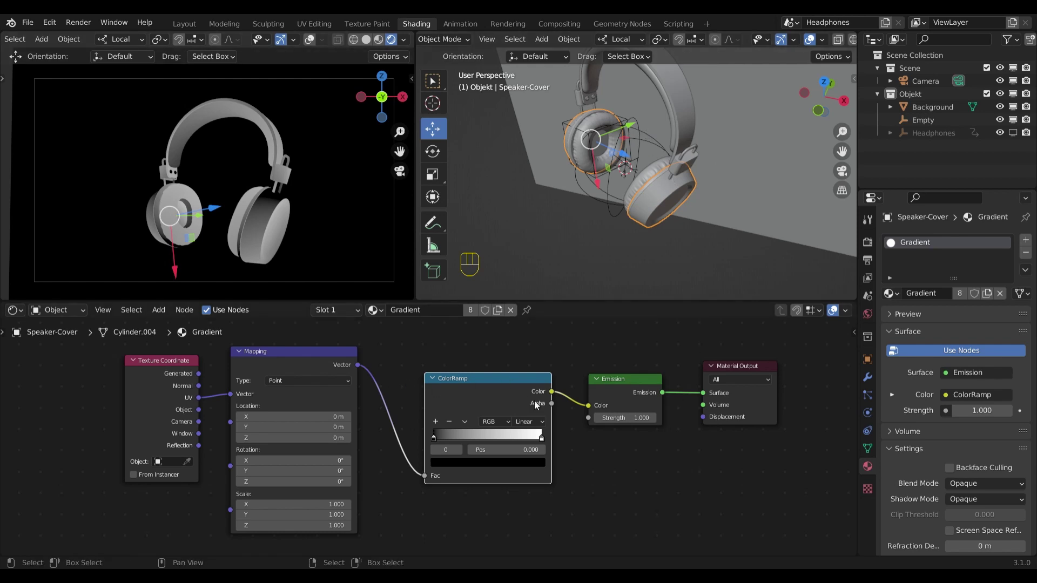
pyautogui.click(527, 310)
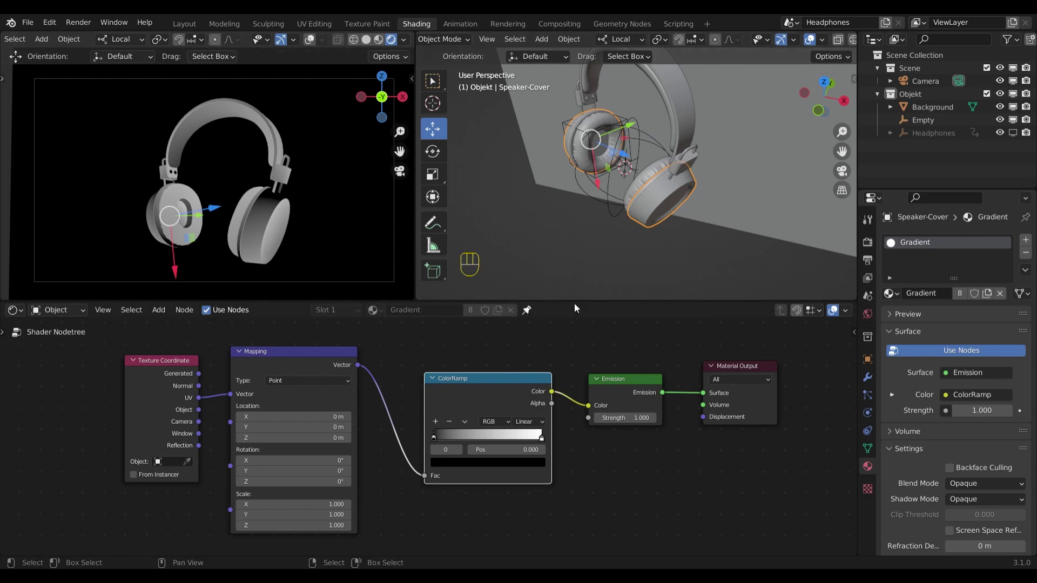
pyautogui.click(596, 137)
pyautogui.click(690, 176)
pyautogui.click(649, 222)
# Step: Relink Mapping's vector to Texture Coordinate's Camera output instead of UV
pyautogui.scroll(-3, 519, 390)
pyautogui.keyDown('shift'); pyautogui.scroll(1, 527, 384); pyautogui.keyUp('shift')
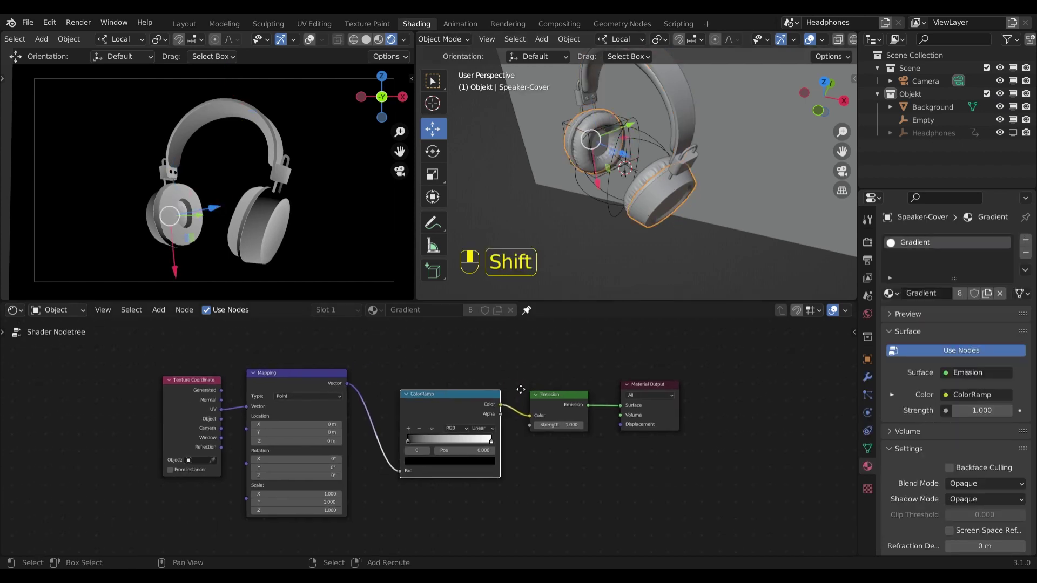
pyautogui.scroll(-1, 564, 387)
pyautogui.keyDown('shift'); pyautogui.scroll(1, 567, 390); pyautogui.keyUp('shift')
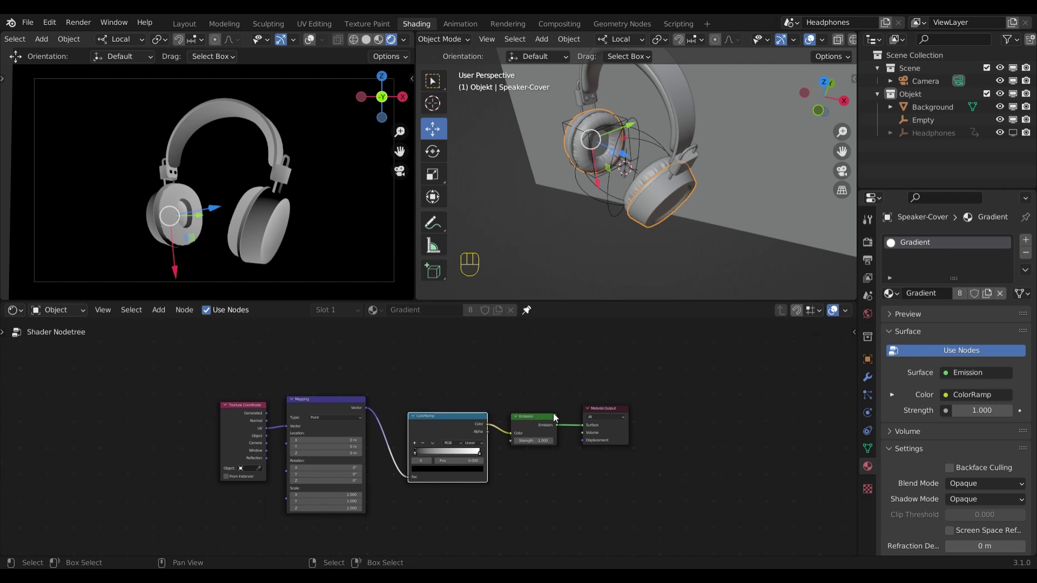
pyautogui.scroll(1, 521, 380)
pyautogui.scroll(3, 581, 274)
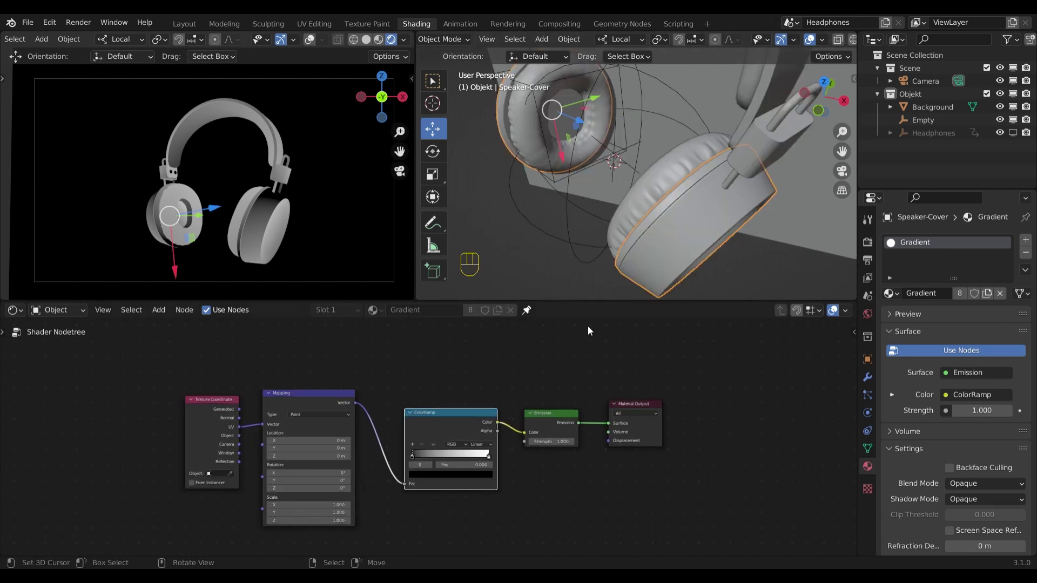
pyautogui.keyDown('shift'); pyautogui.moveTo(665, 211); pyautogui.dragTo(642, 213, button='middle'); pyautogui.keyUp('shift')
pyautogui.scroll(1, 239, 456)
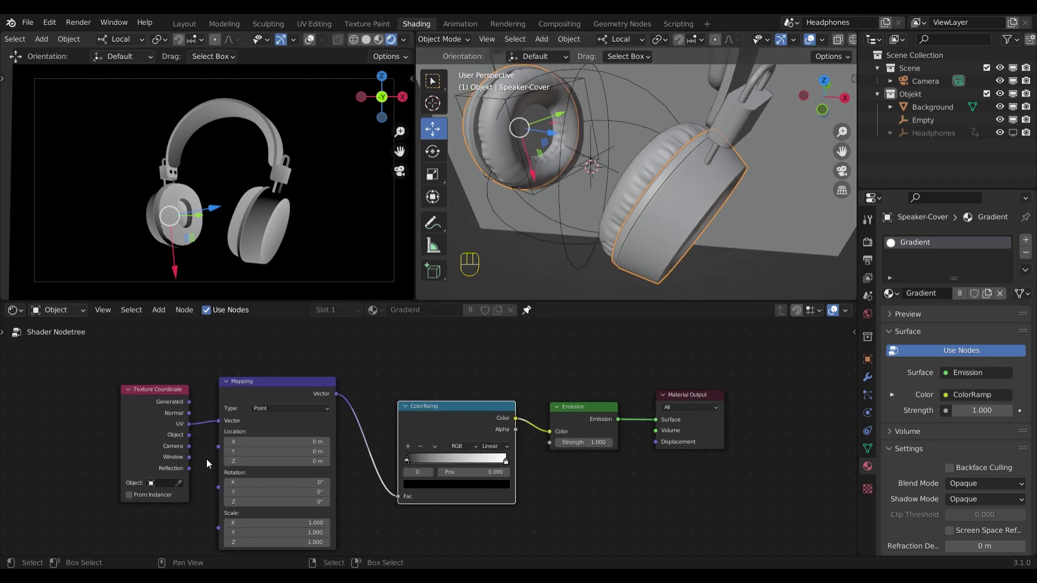
pyautogui.moveTo(190, 448); pyautogui.dragTo(161, 403)
# Step: Connect Texture Coordinate Object to Mapping Vector and pick the Empty as its object
pyautogui.press('Escape')
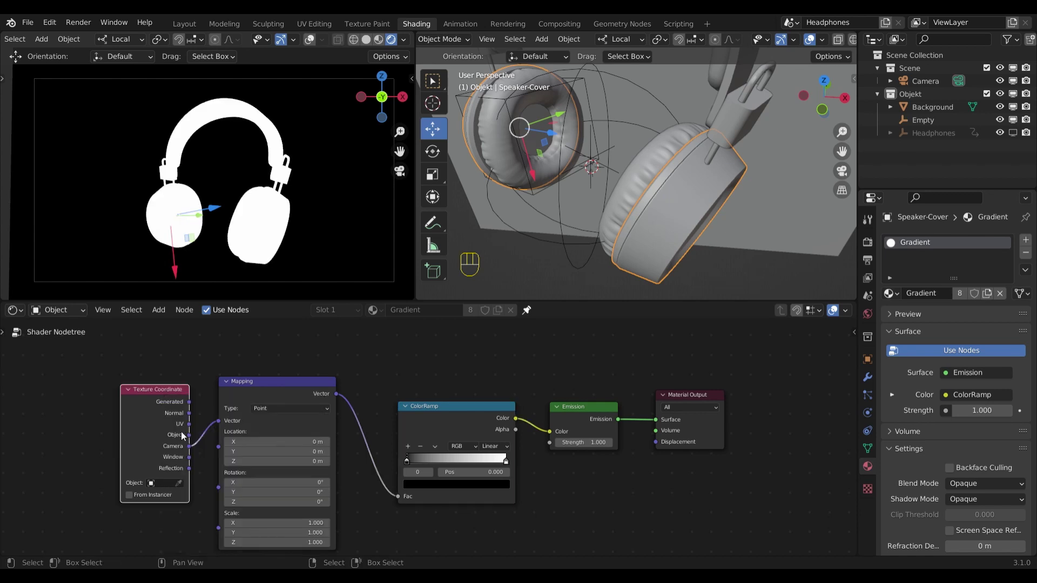
pyautogui.moveTo(189, 435); pyautogui.dragTo(219, 420)
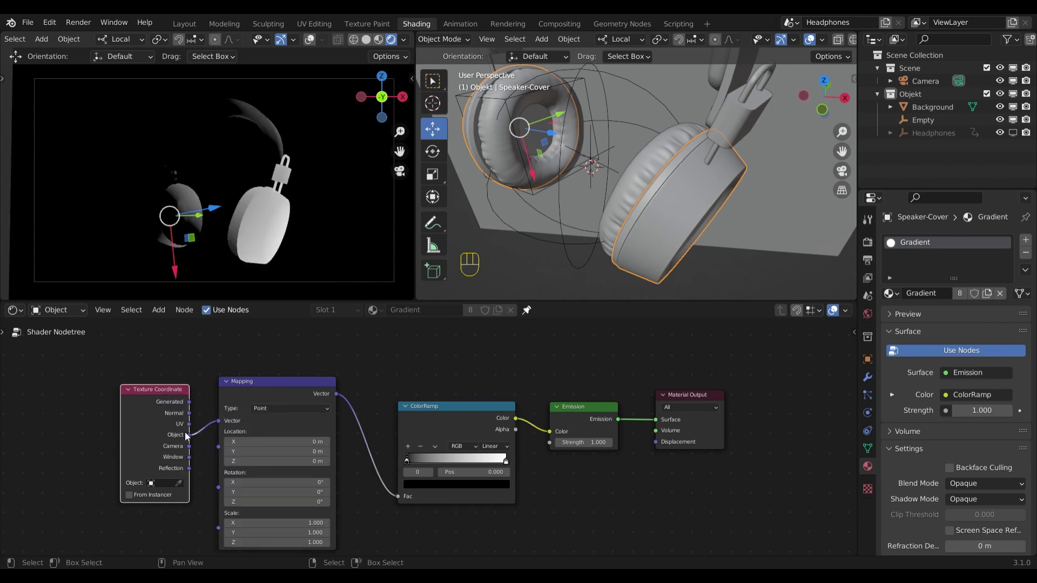
pyautogui.click(179, 482)
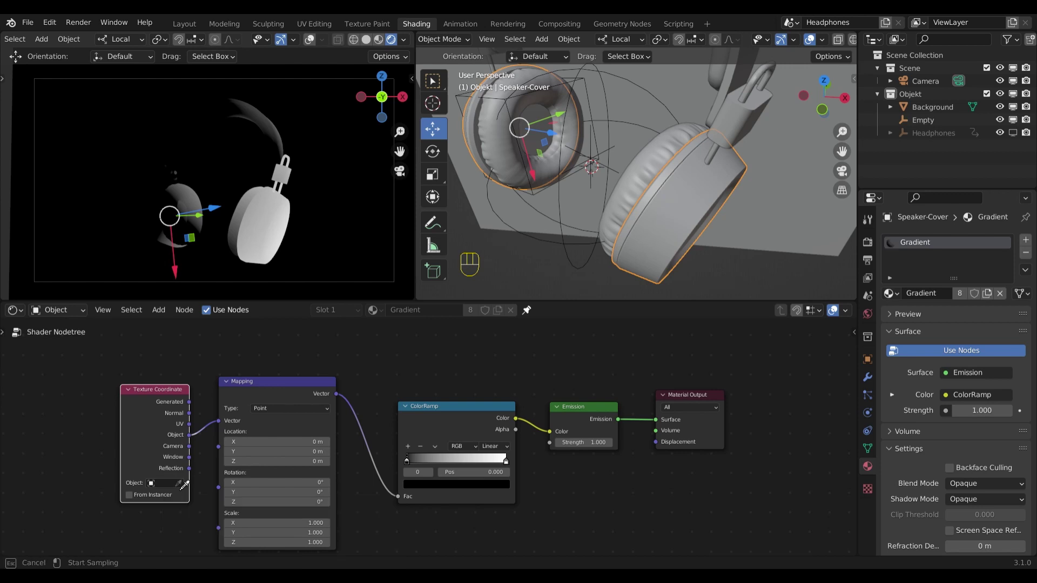
pyautogui.click(670, 113)
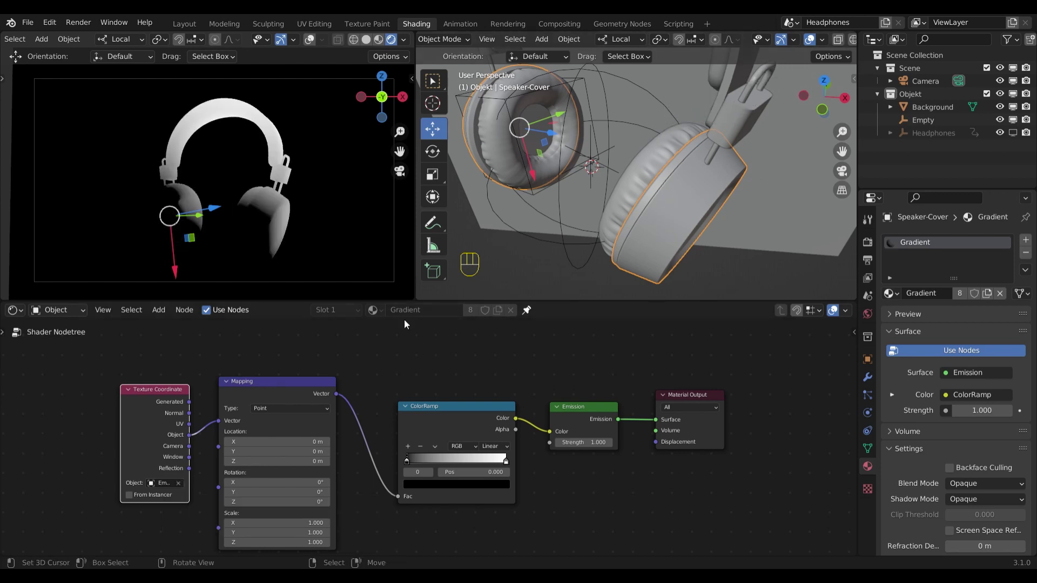
pyautogui.scroll(-6, 651, 167)
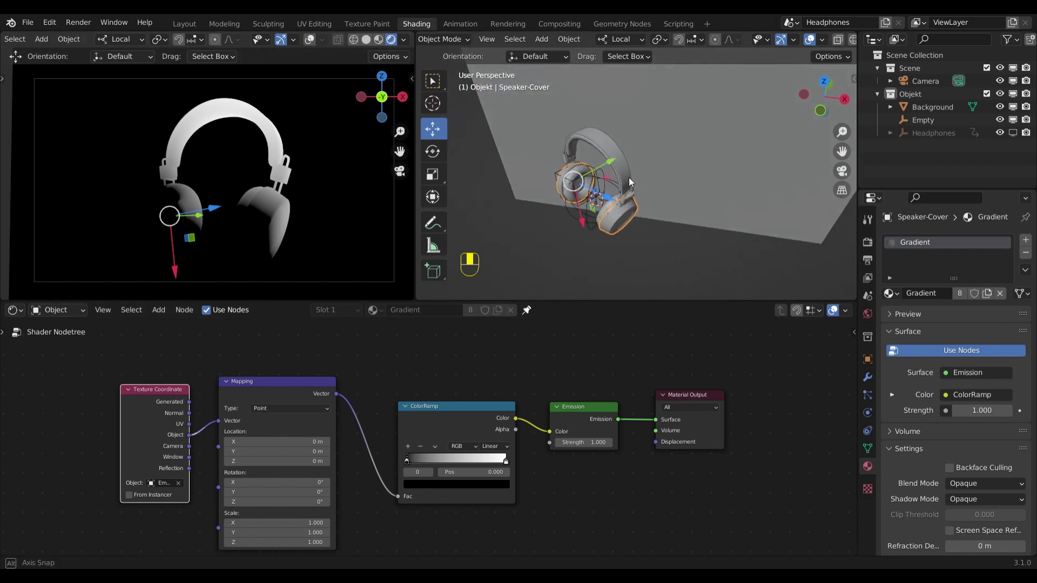
# Step: Move the Texture Coordinate and Mapping nodes further left
pyautogui.moveTo(160, 405); pyautogui.dragTo(126, 406)
pyautogui.moveTo(278, 382); pyautogui.dragTo(231, 370)
pyautogui.moveTo(121, 398); pyautogui.dragTo(81, 396)
pyautogui.moveTo(219, 382); pyautogui.dragTo(204, 382)
pyautogui.scroll(6, 643, 222)
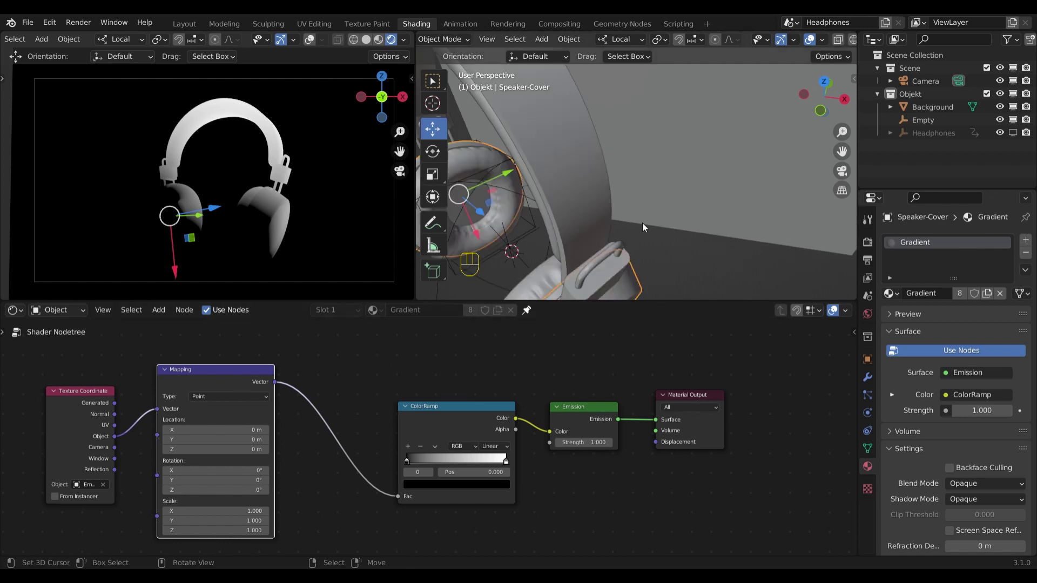
pyautogui.scroll(-6, 566, 207)
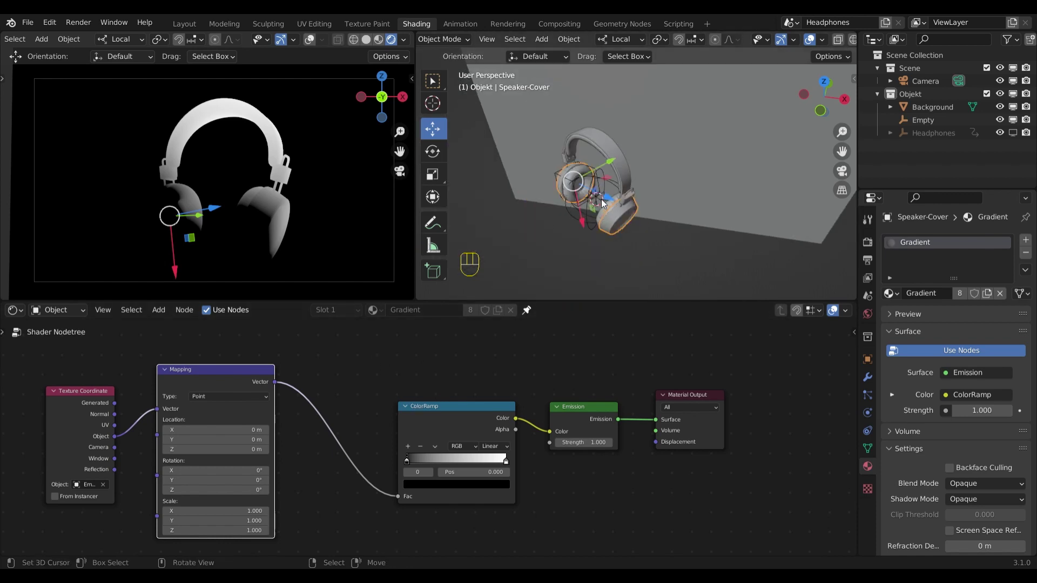
pyautogui.scroll(3, 586, 201)
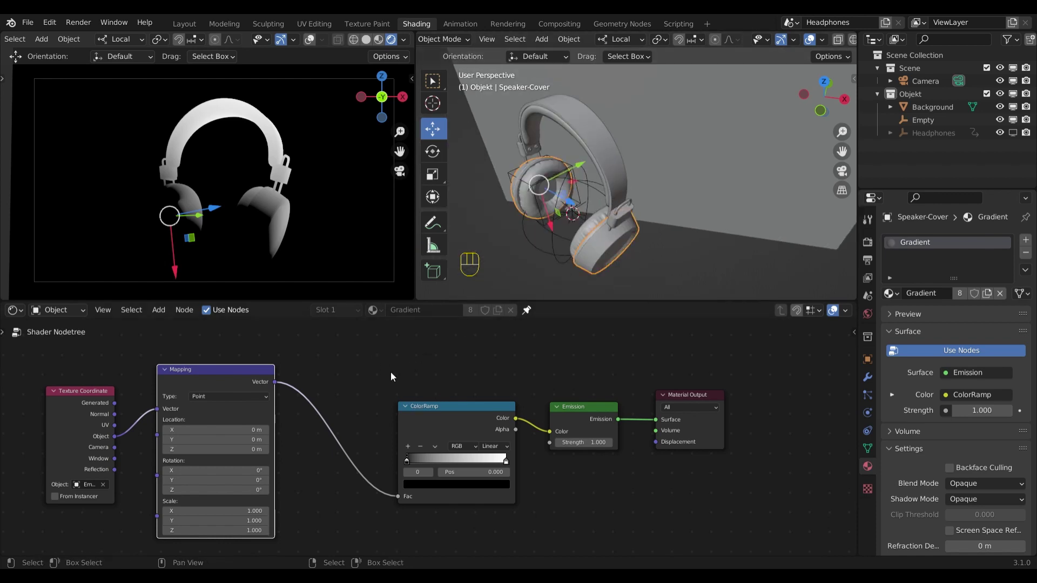
# Step: Search 'gra' to add a Gradient Texture and drop it on the Mapping–ColorRamp link
pyautogui.hotkey('shift', 'a')
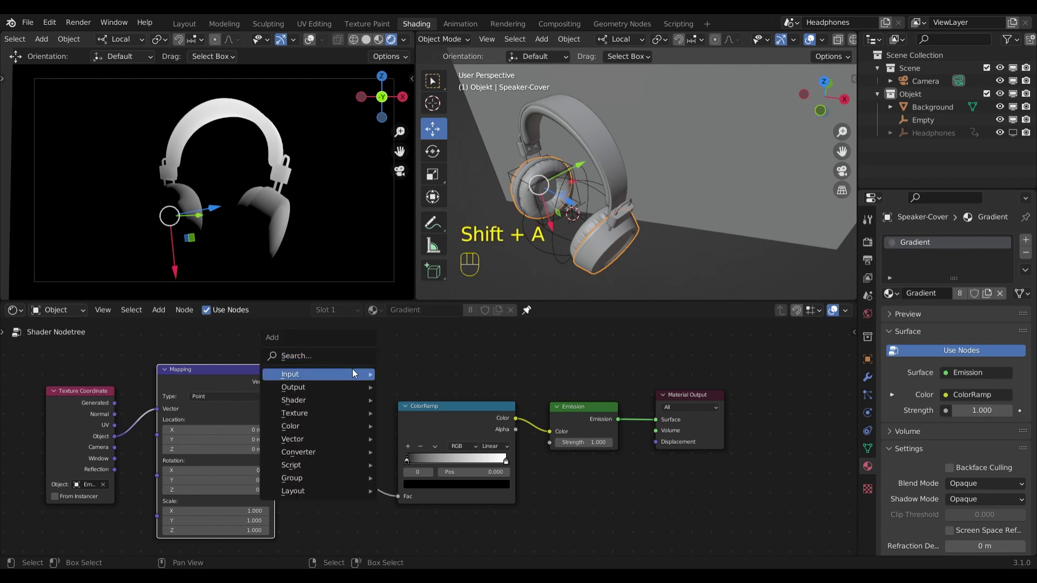
pyautogui.moveTo(352, 373)
pyautogui.moveTo(338, 456)
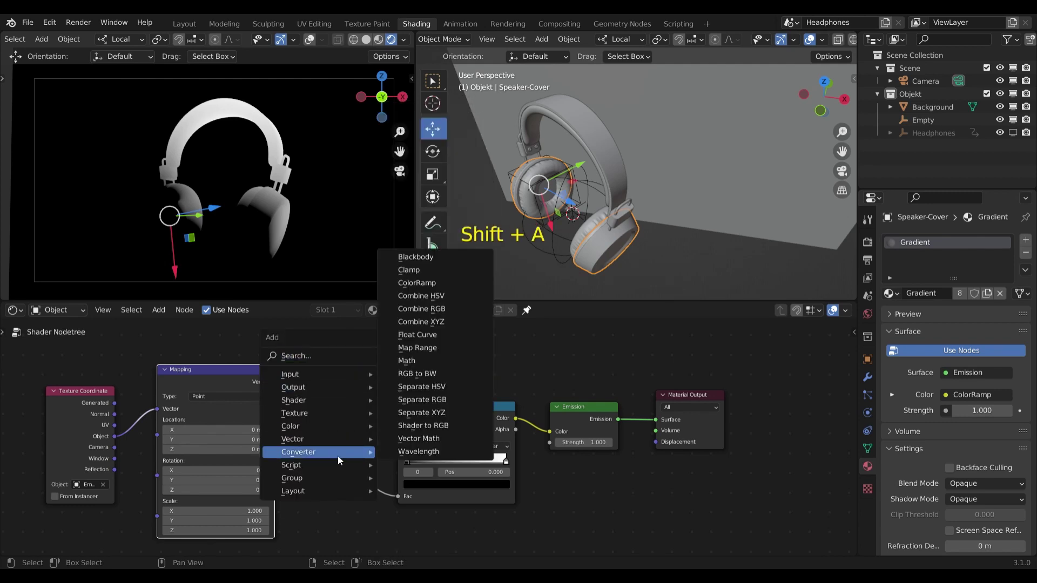
pyautogui.click(310, 354)
pyautogui.write('gra')
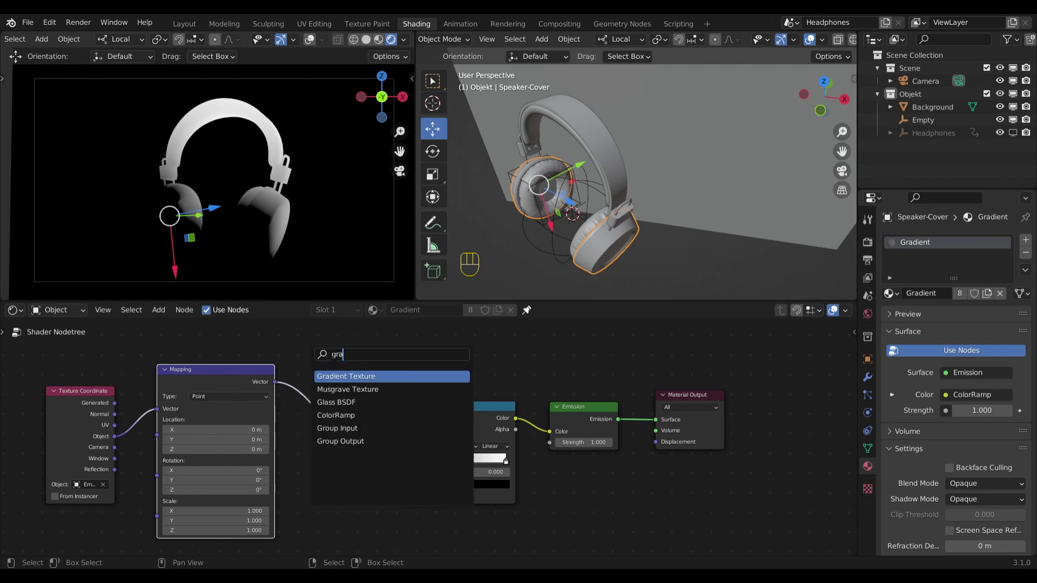
pyautogui.click(346, 377)
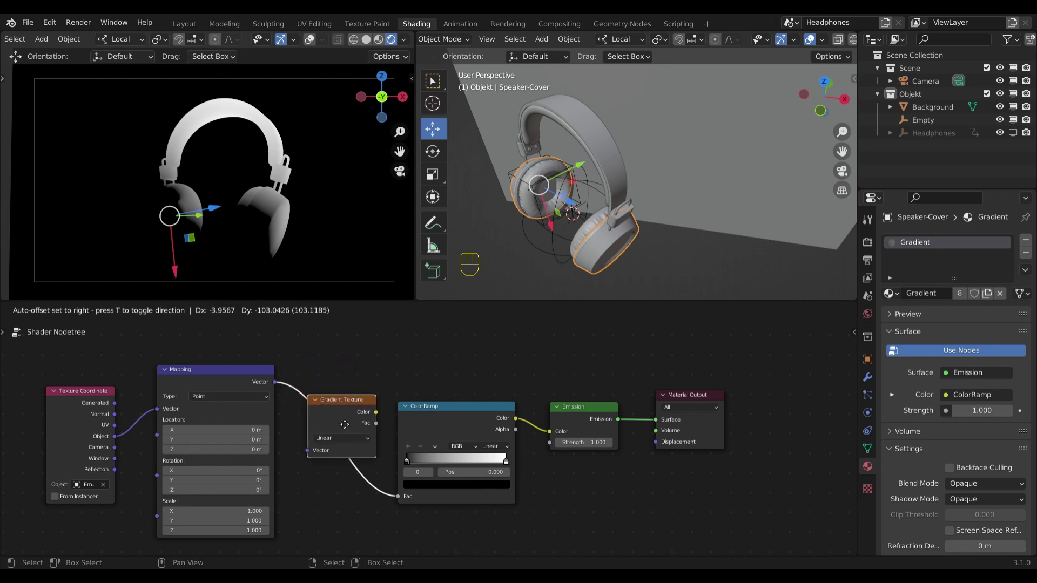
pyautogui.click(342, 427)
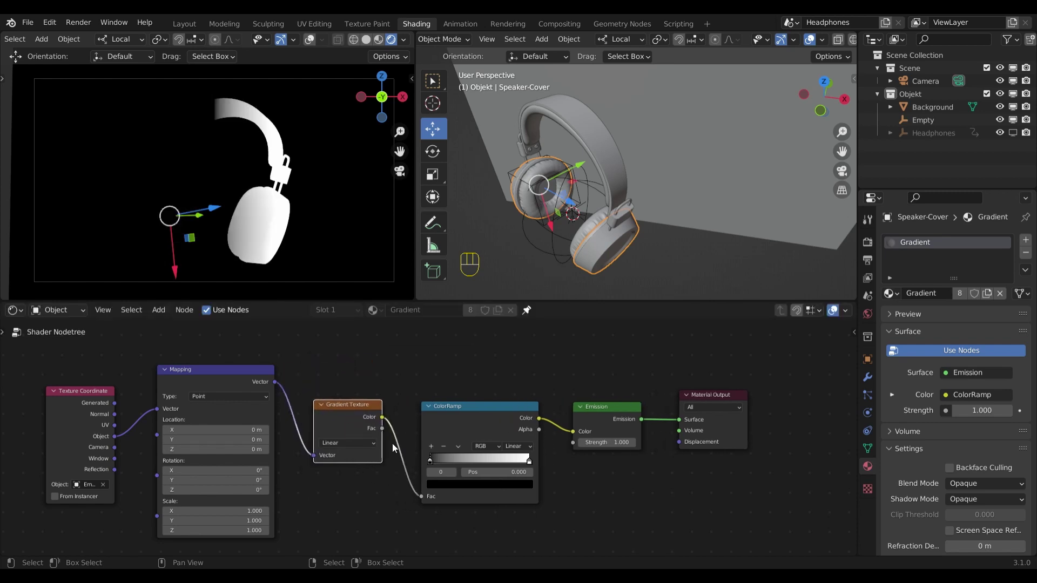
# Step: Set the Gradient Texture type to Spherical, then change it to Quadratic Sphere
pyautogui.click(343, 442)
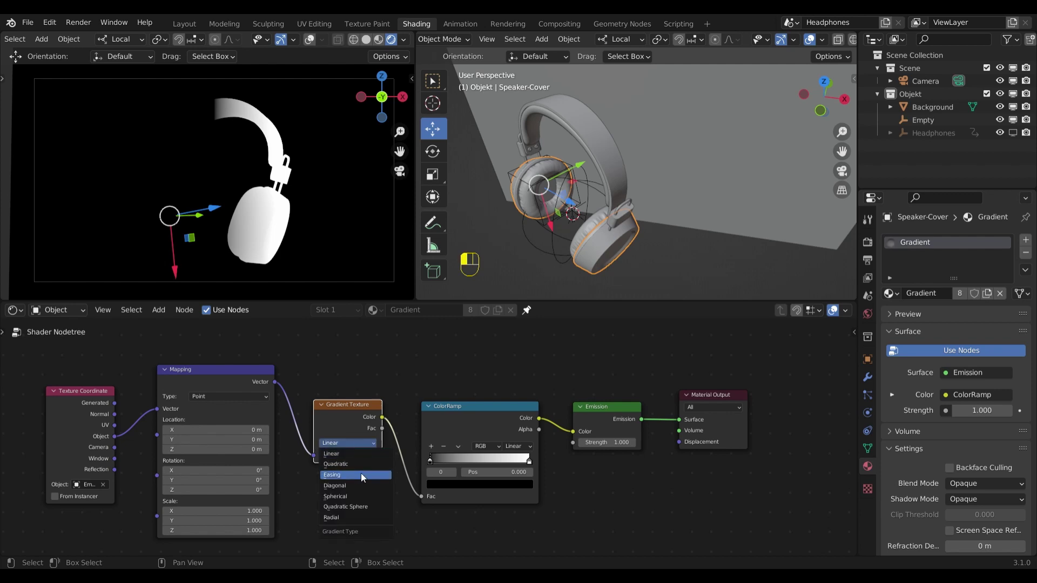
pyautogui.click(373, 494)
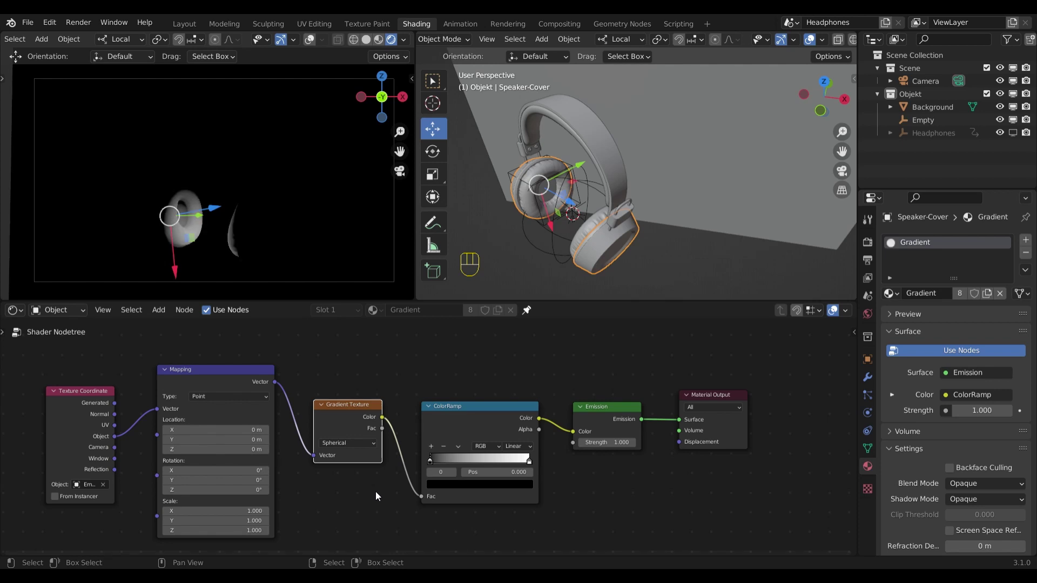
pyautogui.click(351, 442)
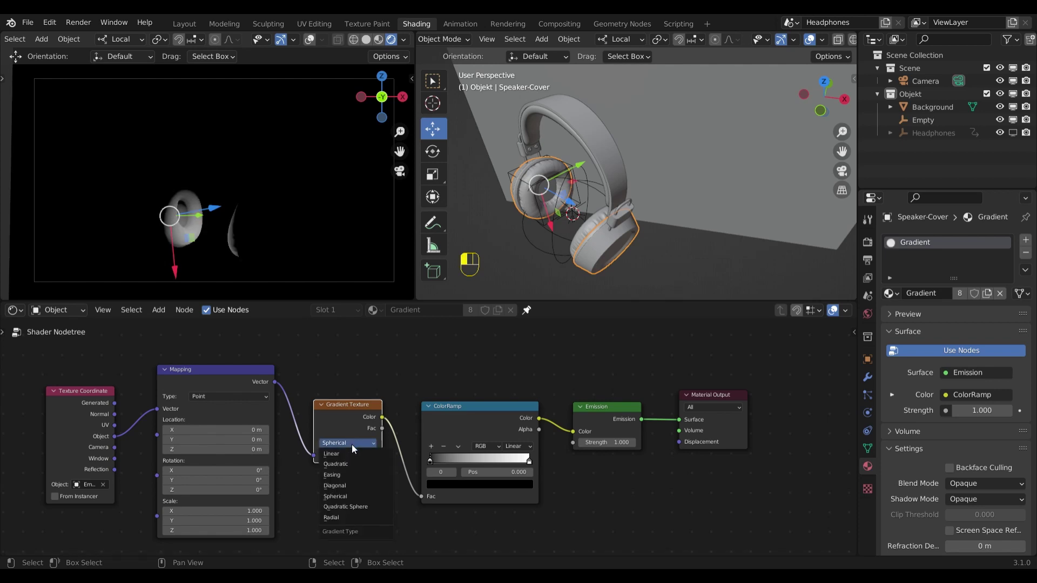
pyautogui.click(367, 506)
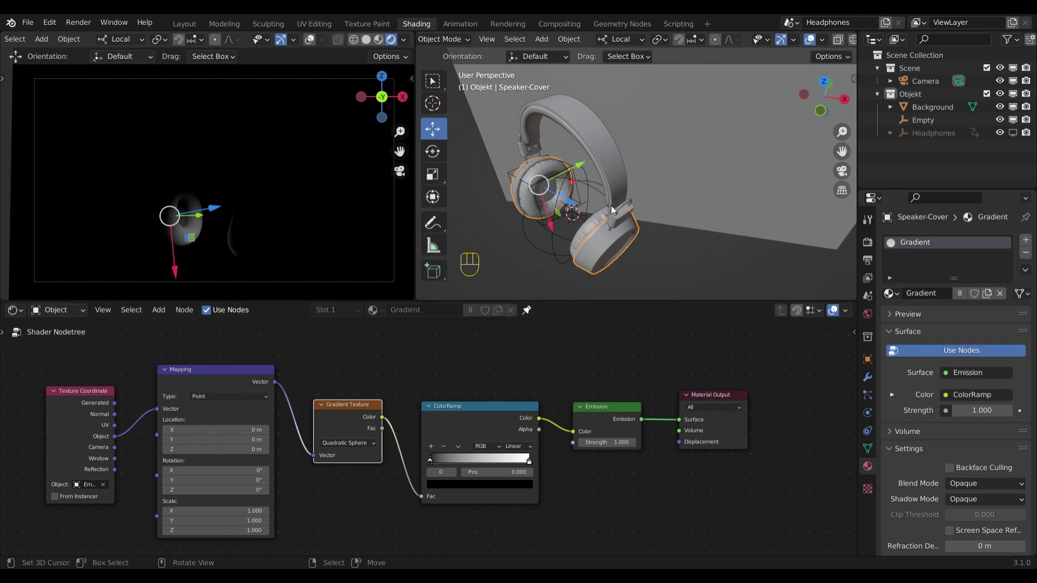
# Step: Select the Empty and scale it up uniformly around the ear cup
pyautogui.moveTo(605, 213); pyautogui.dragTo(612, 221, button='middle')
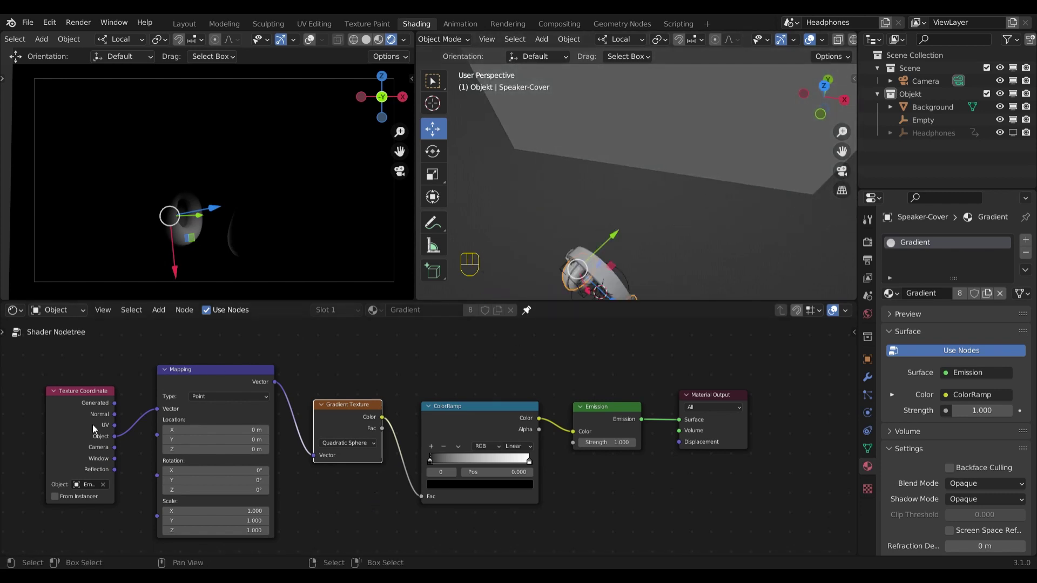
pyautogui.moveTo(85, 420); pyautogui.dragTo(90, 413)
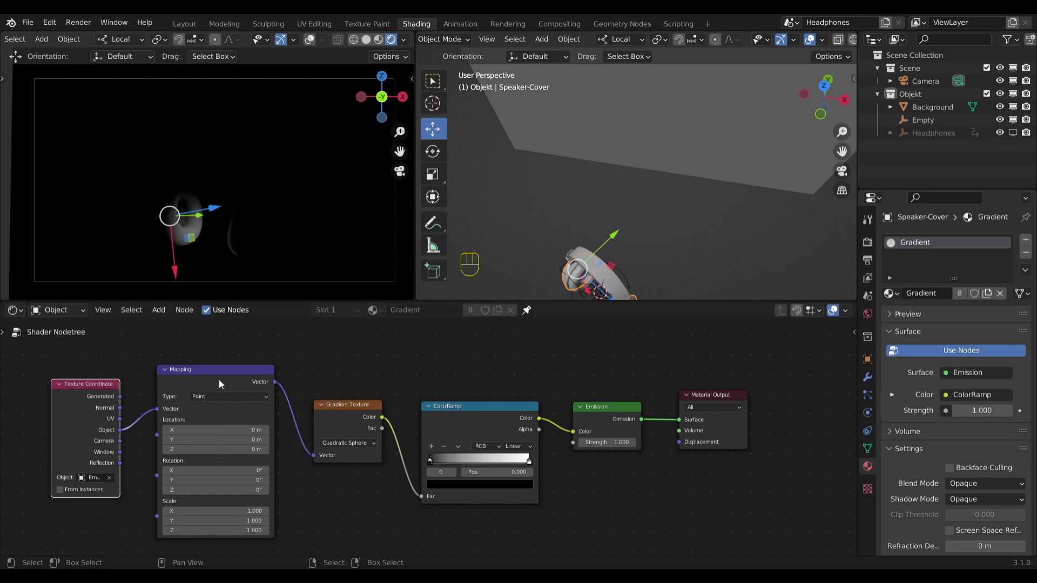
pyautogui.keyDown('shift'); pyautogui.moveTo(616, 281); pyautogui.dragTo(617, 233, button='middle'); pyautogui.keyUp('shift')
pyautogui.scroll(-5, 617, 232)
pyautogui.click(619, 219)
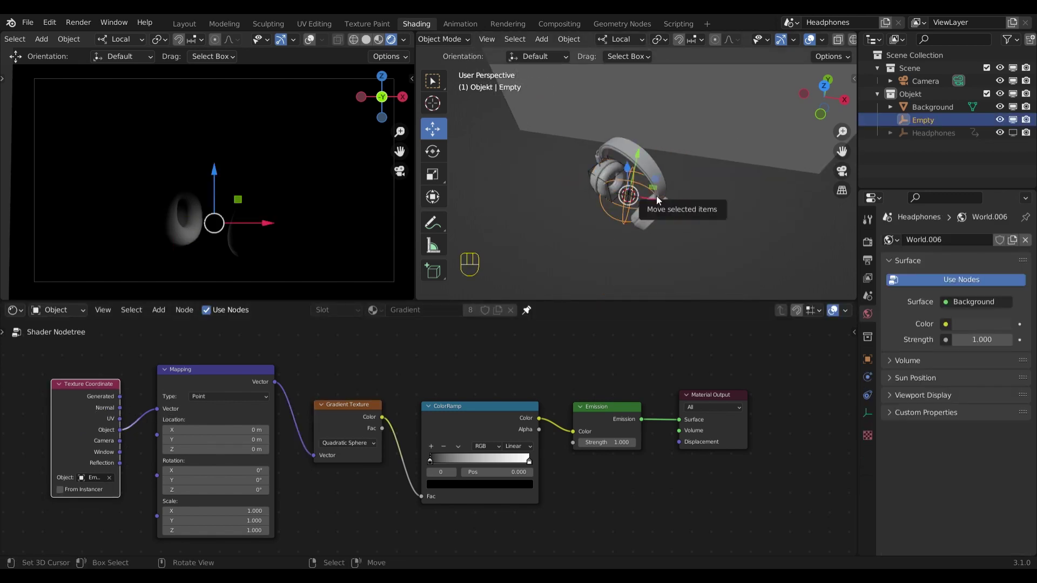
pyautogui.press('s')
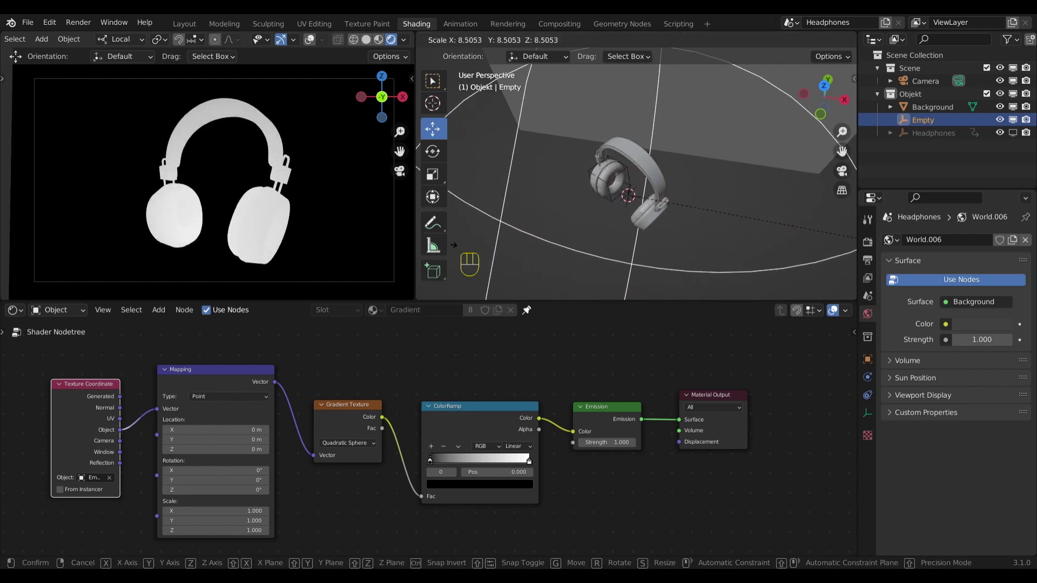
pyautogui.click(455, 244)
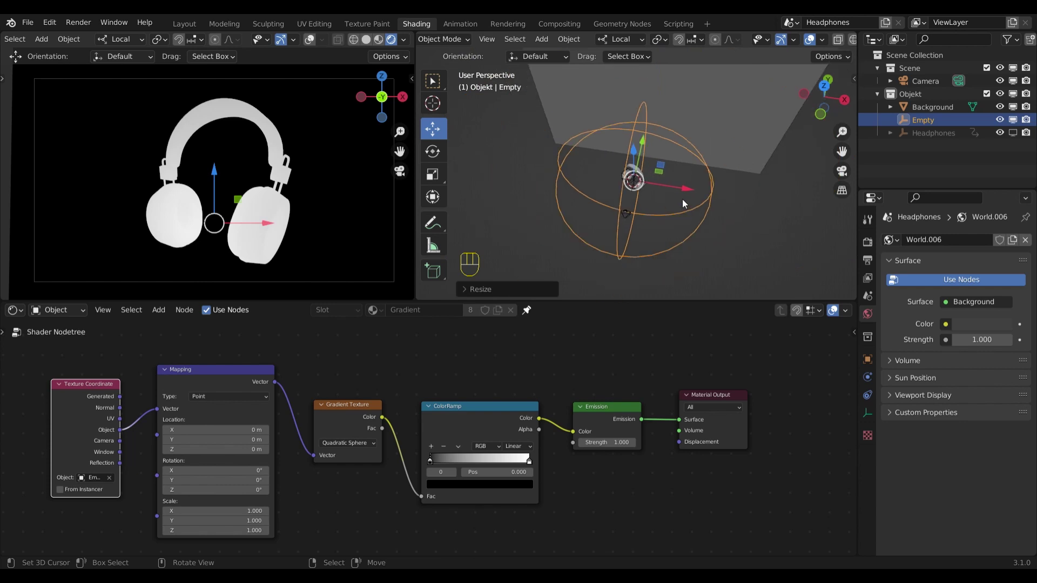
# Step: Squash the enlarged Empty along its local Y axis
pyautogui.moveTo(675, 196); pyautogui.dragTo(607, 160, button='middle')
pyautogui.press('s')
pyautogui.press('y')
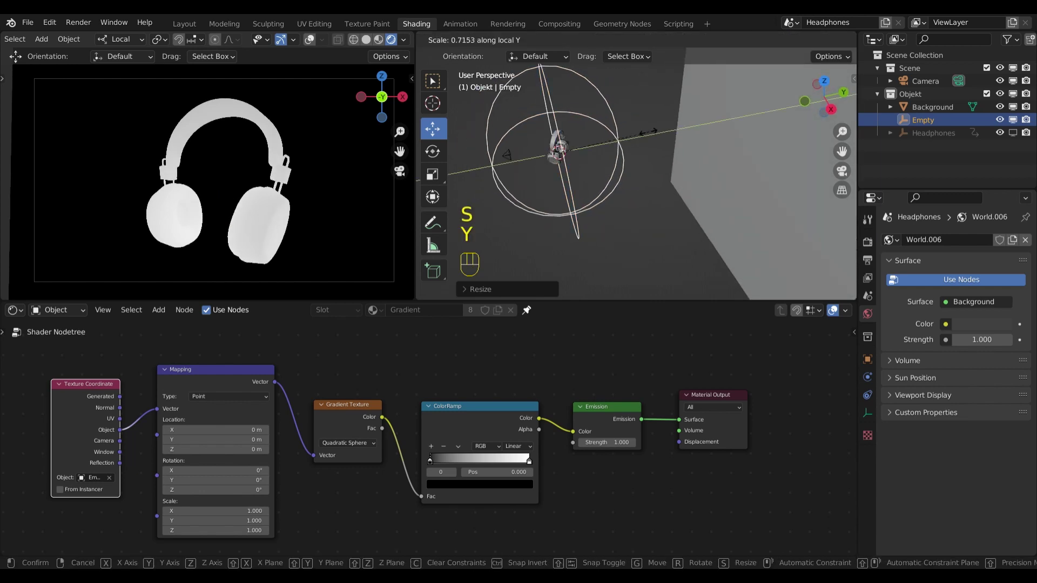
pyautogui.click(570, 143)
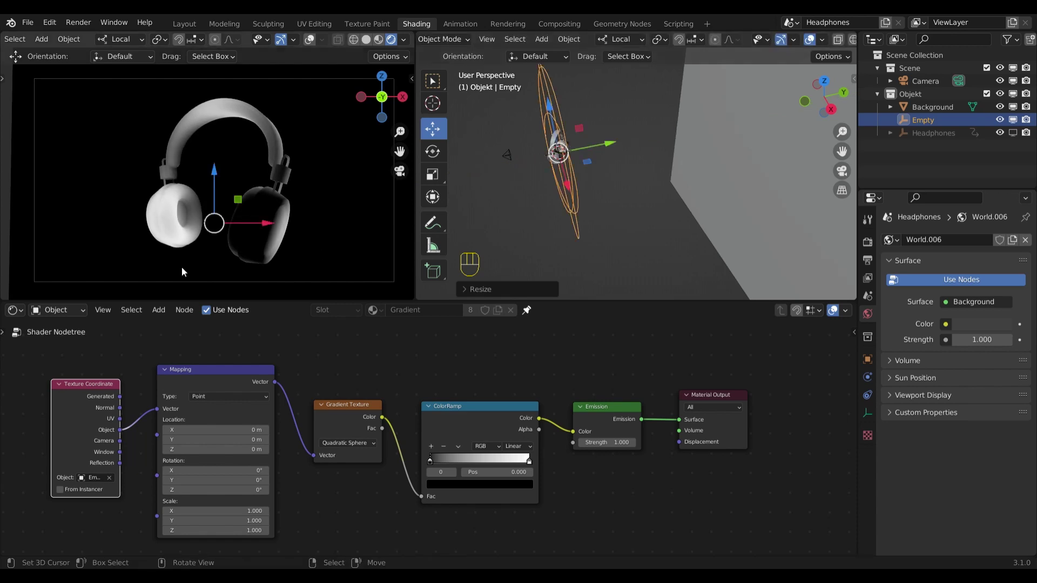
pyautogui.moveTo(519, 164); pyautogui.dragTo(551, 233, button='middle')
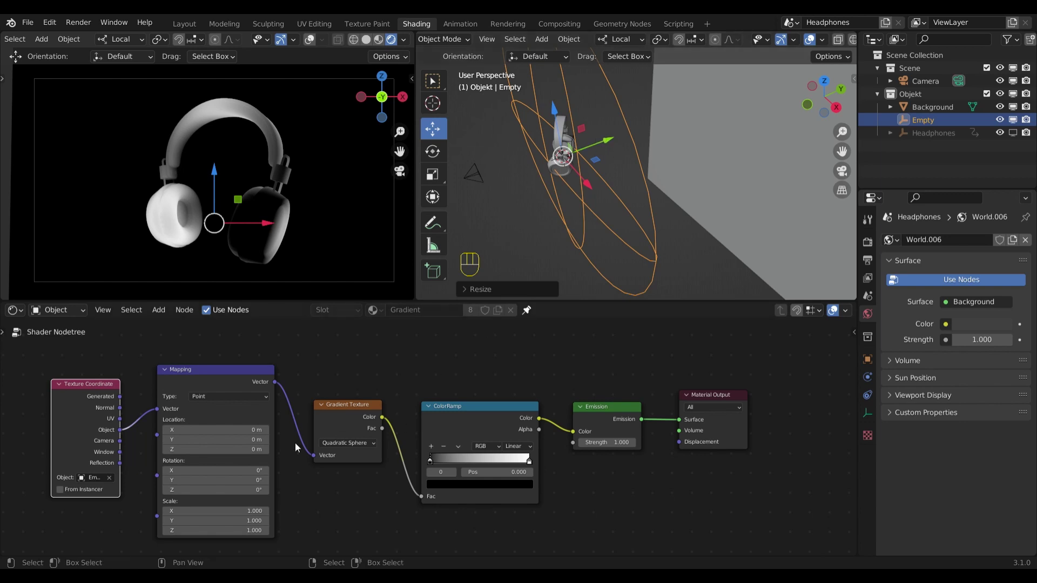
pyautogui.moveTo(341, 410); pyautogui.dragTo(338, 401)
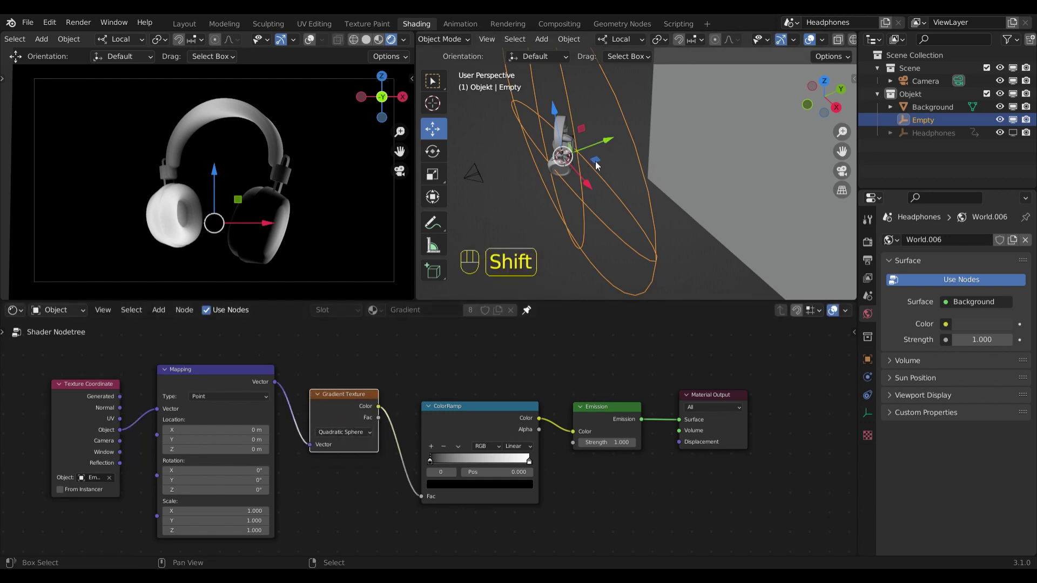
pyautogui.moveTo(594, 171); pyautogui.dragTo(529, 201, button='middle')
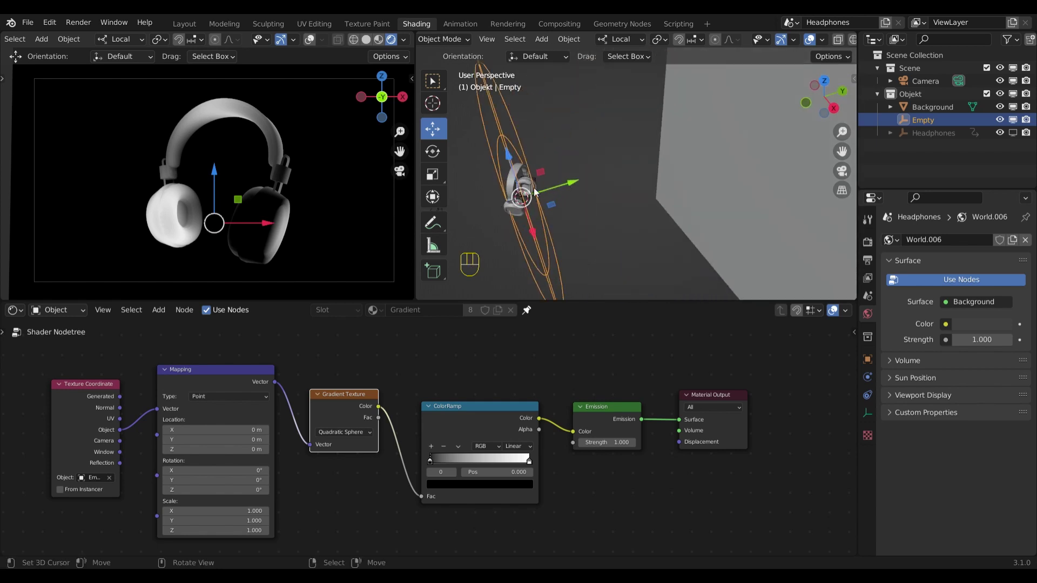
pyautogui.keyDown('shift'); pyautogui.moveTo(535, 195); pyautogui.dragTo(591, 173, button='middle'); pyautogui.keyUp('shift')
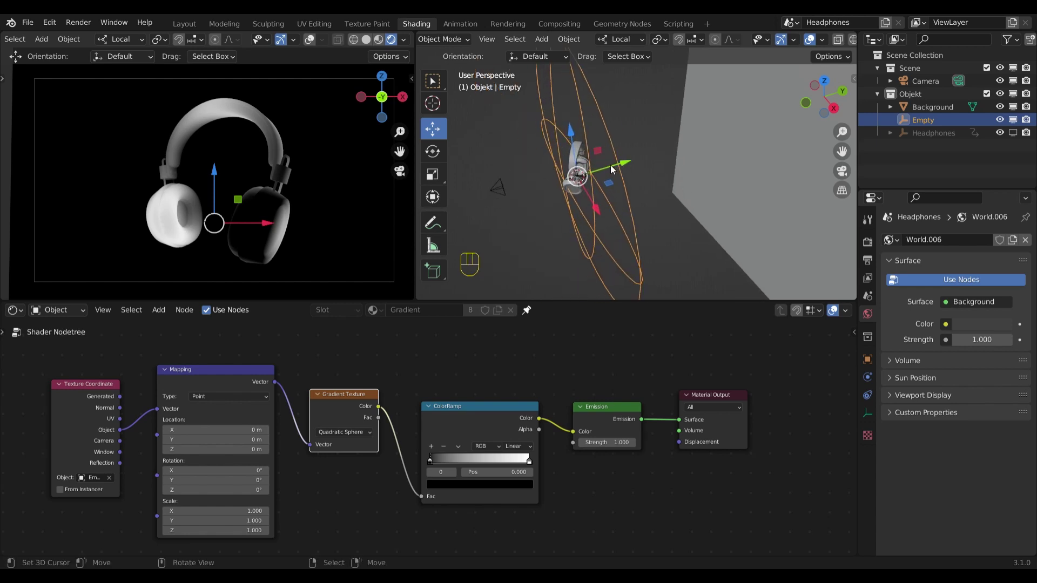
# Step: Move the Empty along its Y axis and slide the Emission and Material Output nodes right
pyautogui.moveTo(627, 161); pyautogui.dragTo(638, 183)
pyautogui.moveTo(590, 416); pyautogui.dragTo(621, 417)
pyautogui.moveTo(718, 401); pyautogui.dragTo(770, 400)
pyautogui.moveTo(649, 408); pyautogui.dragTo(658, 404)
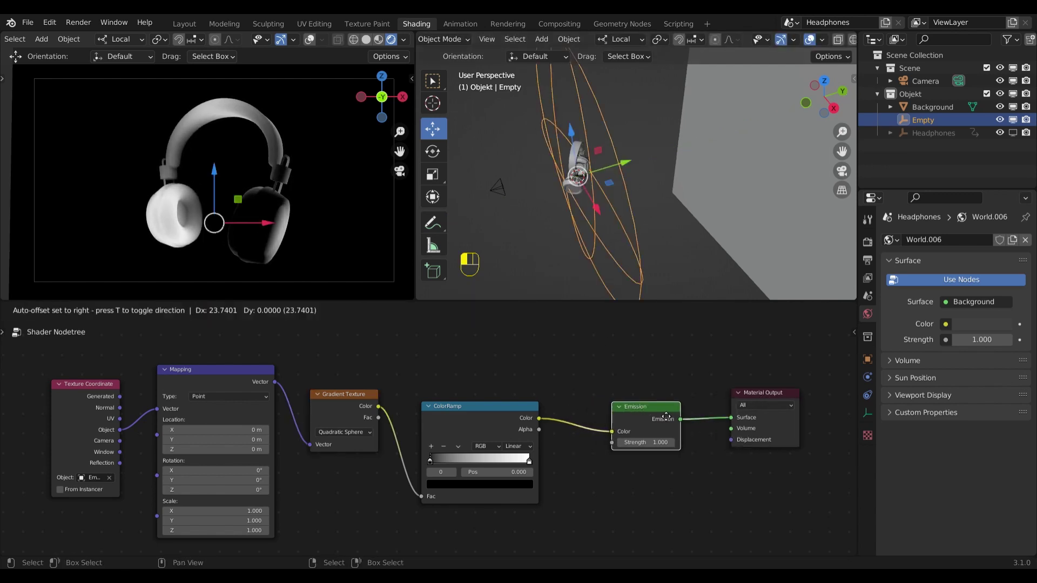
pyautogui.scroll(8, 160, 177)
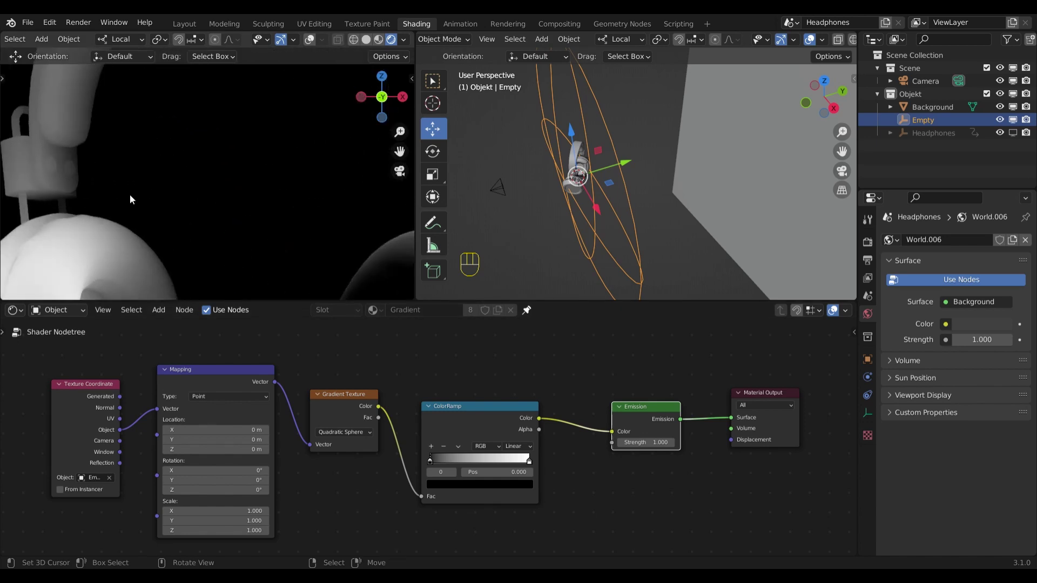
pyautogui.keyDown('shift'); pyautogui.moveTo(130, 200); pyautogui.dragTo(209, 189, button='middle'); pyautogui.keyUp('shift')
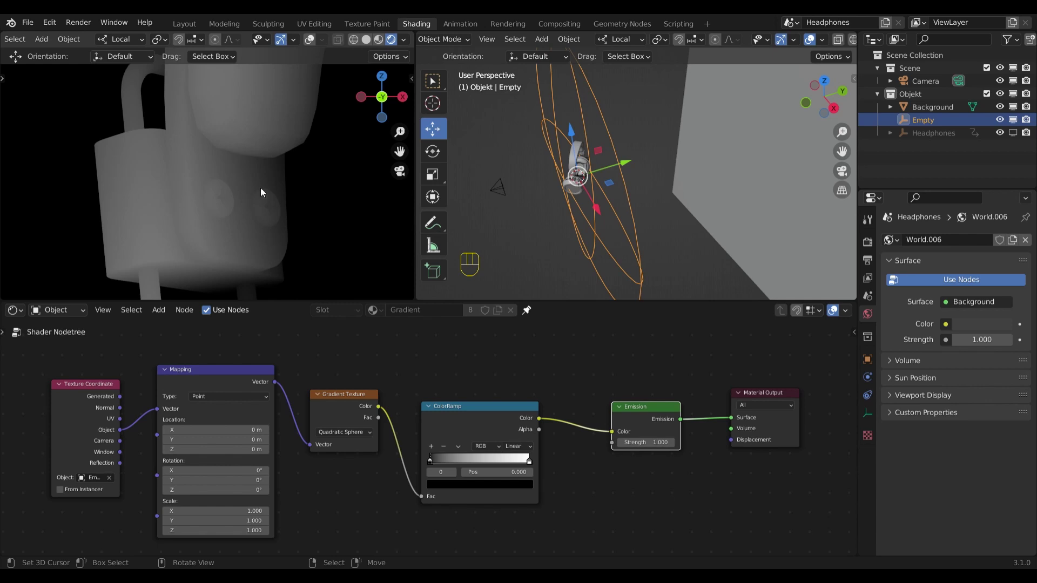
# Step: Undo an accidental ColorRamp move and ease Material Output slightly away from Emission
pyautogui.moveTo(331, 406); pyautogui.dragTo(333, 409)
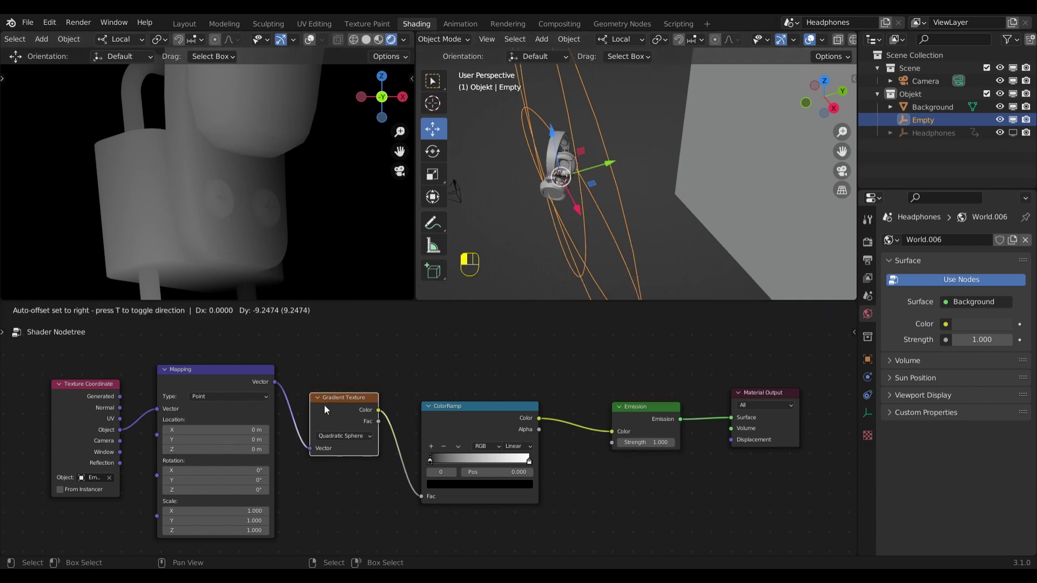
pyautogui.moveTo(473, 424); pyautogui.dragTo(484, 418)
pyautogui.hotkey('ctrl', 'z')
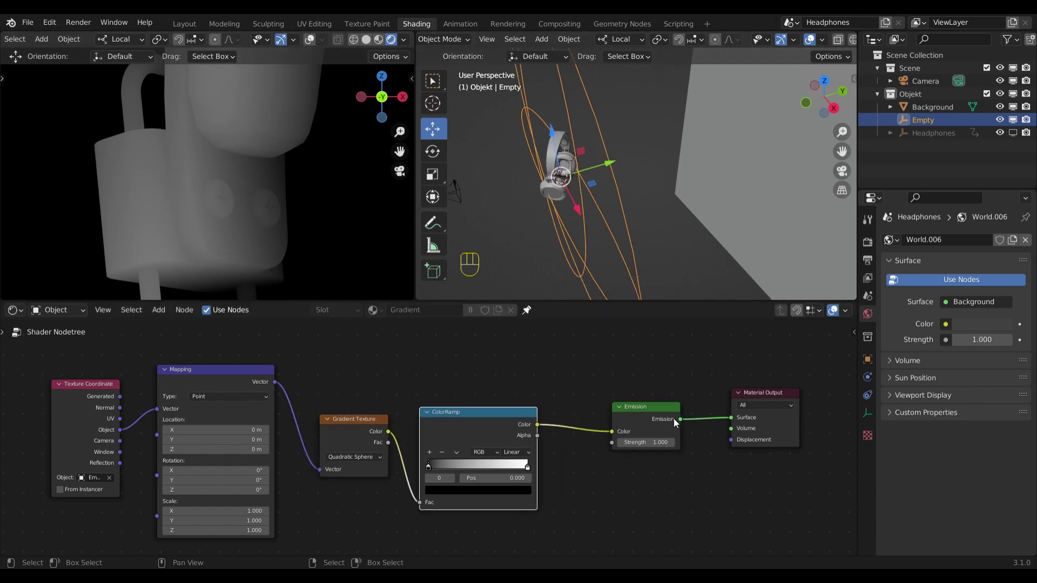
pyautogui.hotkey('ctrl', 'z')
pyautogui.moveTo(762, 394); pyautogui.dragTo(772, 401)
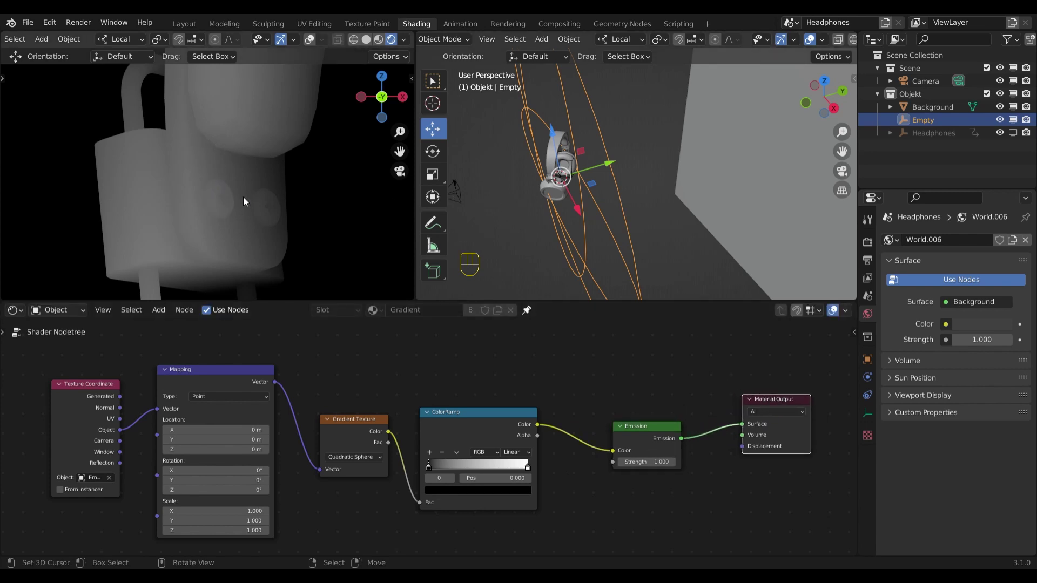
pyautogui.scroll(-3, 436, 389)
# Step: Add an Ambient Occlusion node and place it beside the ColorRamp
pyautogui.moveTo(409, 358); pyautogui.dragTo(481, 396, button='middle')
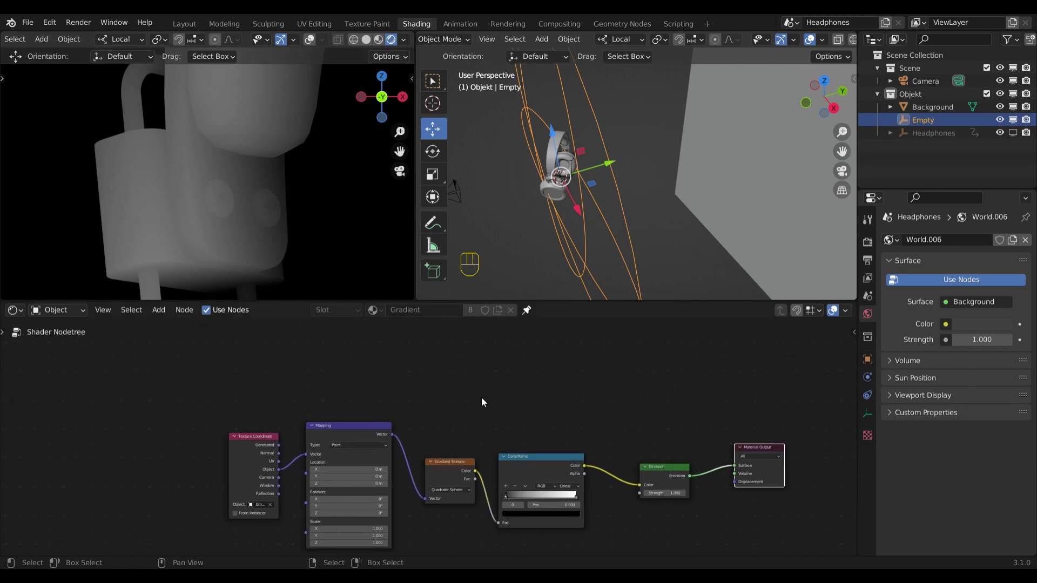
pyautogui.hotkey('shift', 'a')
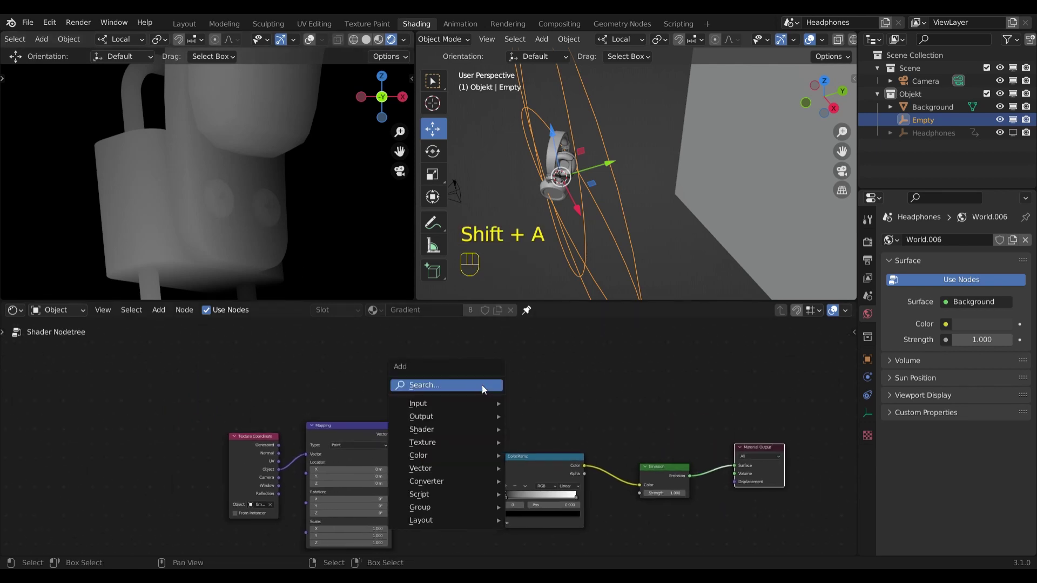
pyautogui.click(441, 385)
pyautogui.write('a')
pyautogui.press('Down')
pyautogui.press('Down')
pyautogui.press('Down')
pyautogui.press('Return')
pyautogui.click(489, 419)
pyautogui.moveTo(545, 476); pyautogui.dragTo(537, 477)
pyautogui.moveTo(462, 361); pyautogui.dragTo(525, 358)
pyautogui.moveTo(667, 470); pyautogui.dragTo(671, 469)
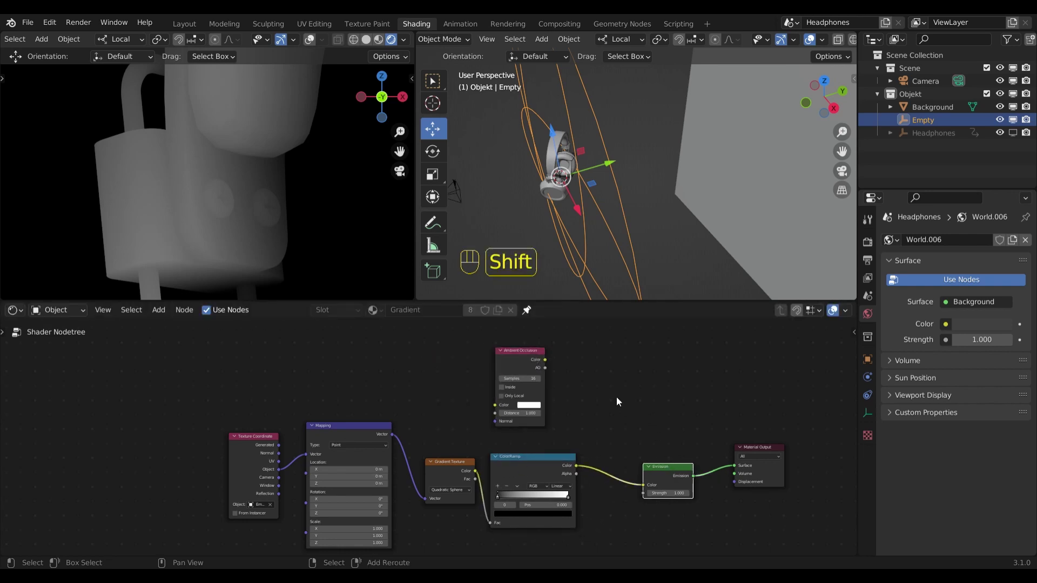
# Step: Search the add-node list for a 'mix' node
pyautogui.hotkey('shift', 'a')
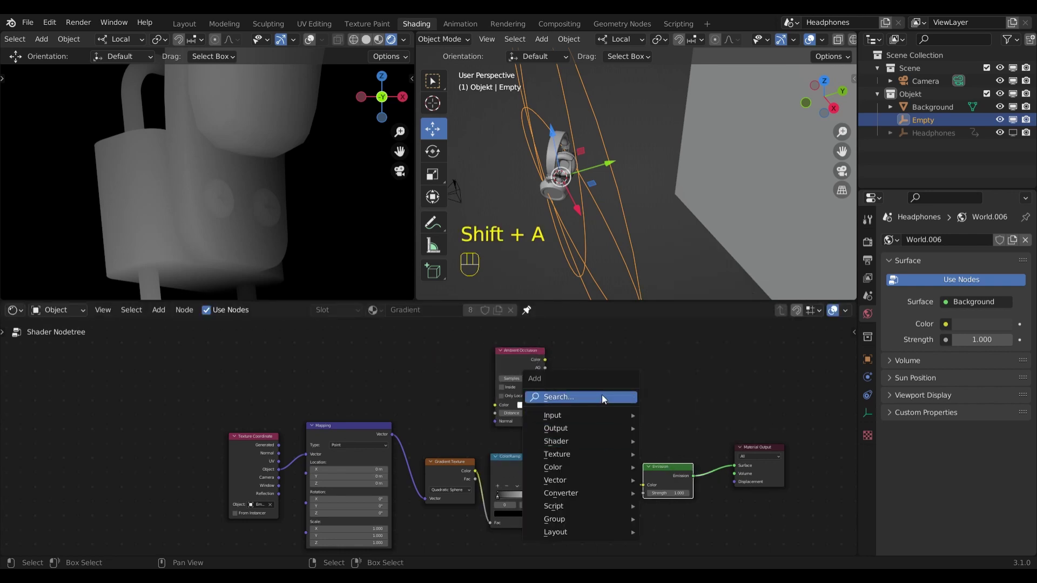
pyautogui.press('Escape')
pyautogui.hotkey('shift', 'a')
pyautogui.click(586, 394)
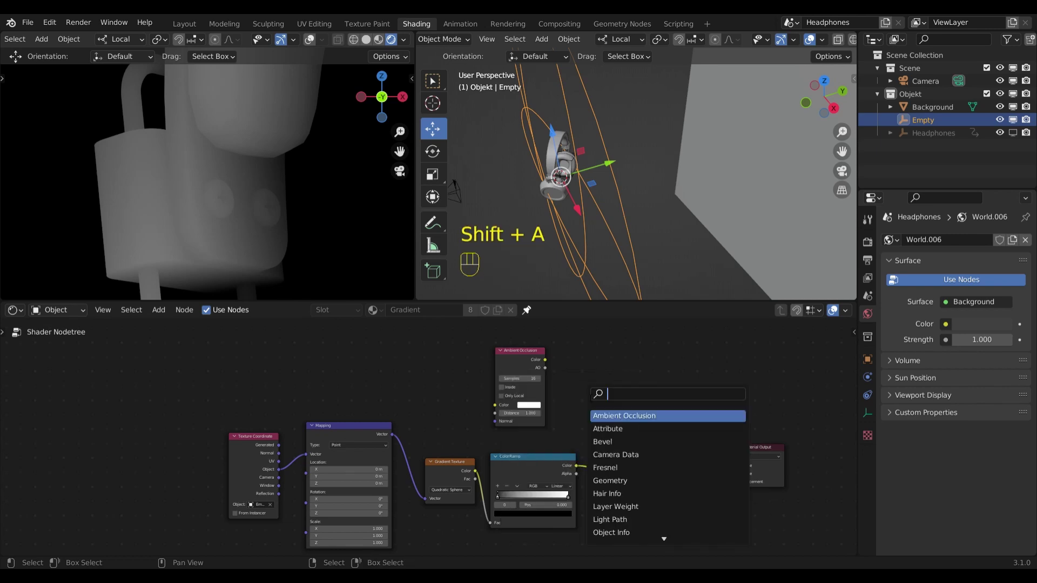
pyautogui.write('mix')
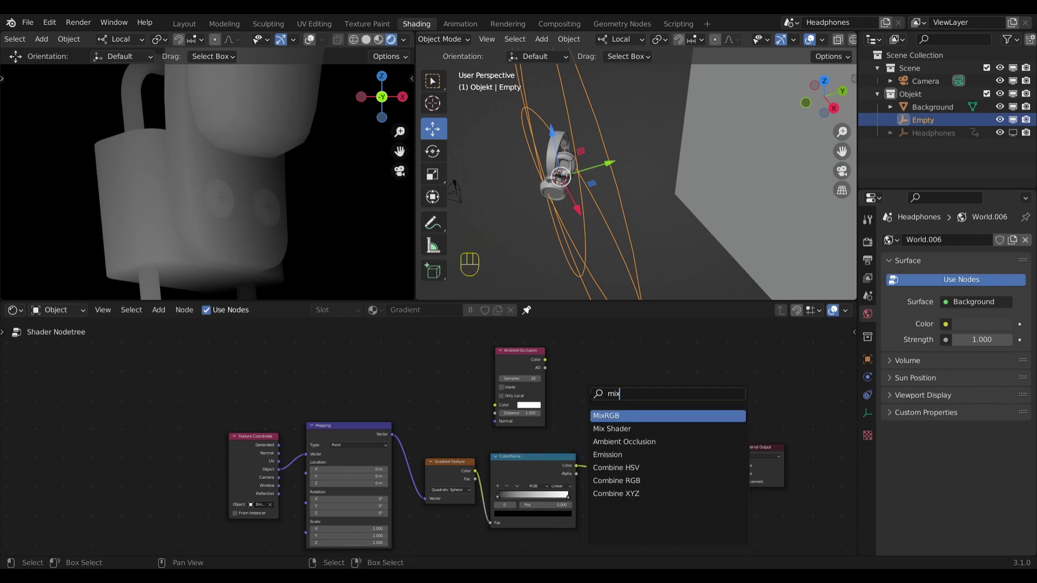
# Step: Insert a Mix node between ColorRamp and Emission, feed AO into Color2, and set Multiply
pyautogui.click(628, 417)
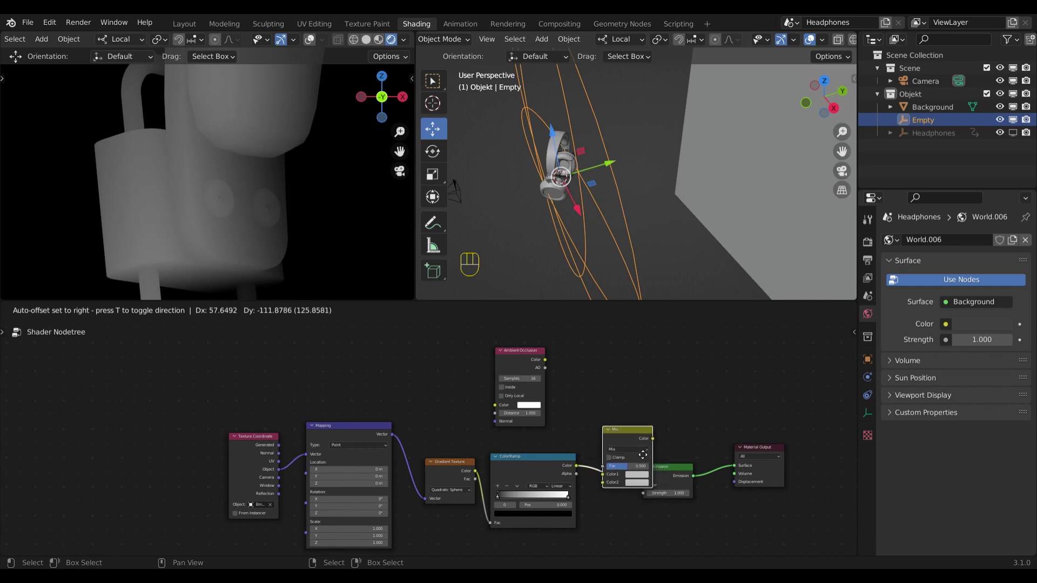
pyautogui.click(689, 458)
pyautogui.moveTo(544, 368); pyautogui.dragTo(569, 379)
pyautogui.moveTo(581, 464); pyautogui.dragTo(611, 481)
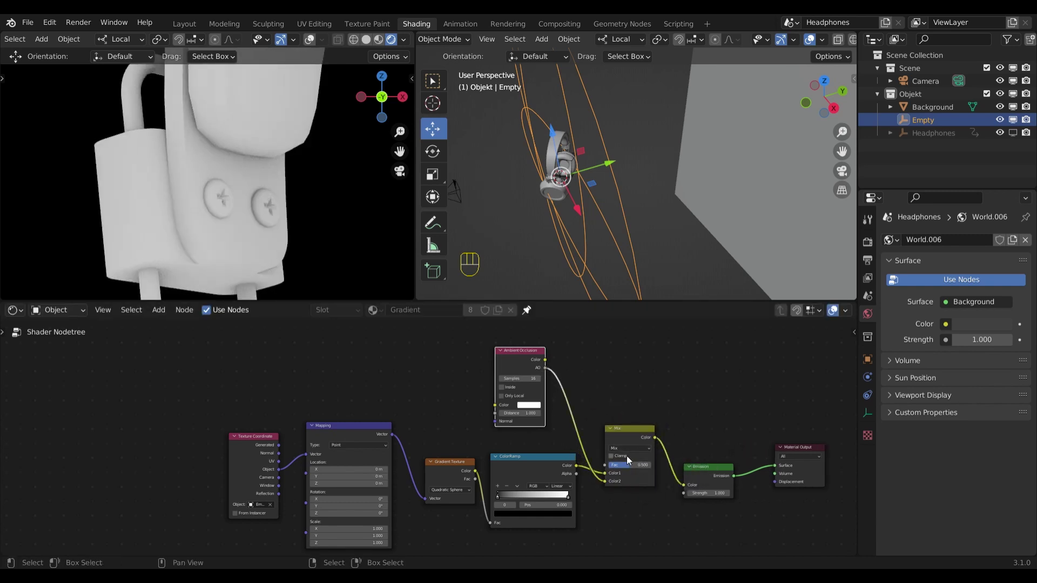
pyautogui.scroll(2, 626, 456)
pyautogui.keyDown('shift'); pyautogui.moveTo(682, 459); pyautogui.dragTo(603, 413, button='middle'); pyautogui.keyUp('shift')
pyautogui.click(600, 413)
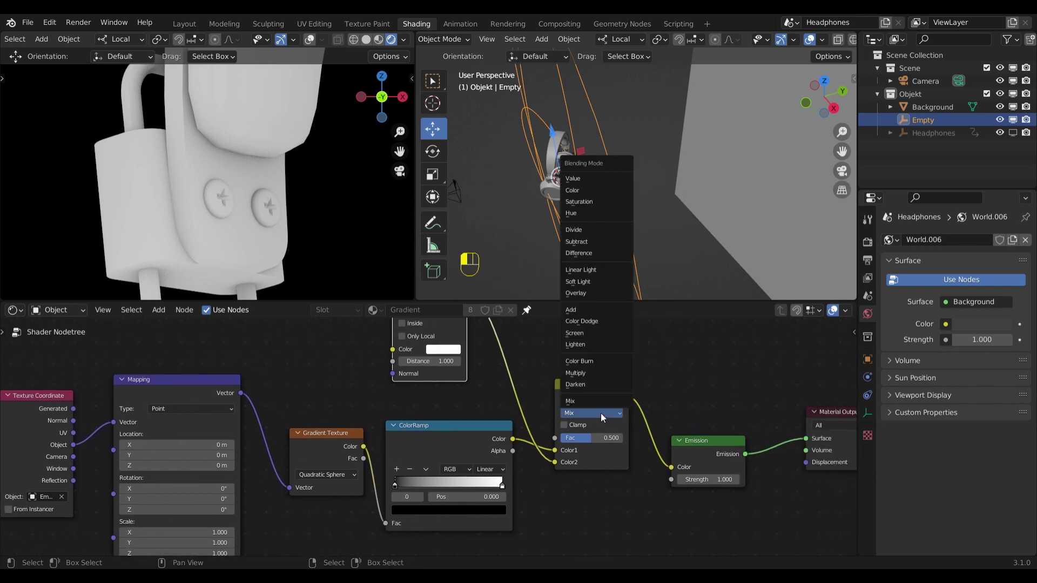
pyautogui.click(594, 371)
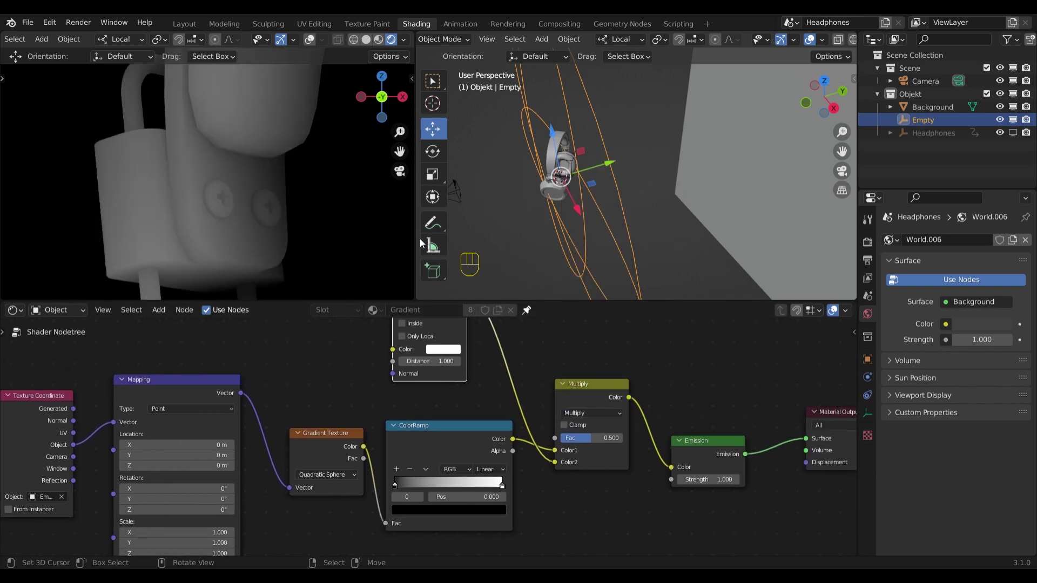
# Step: Set the Ambient Occlusion samples to 32
pyautogui.keyDown('shift'); pyautogui.moveTo(501, 384); pyautogui.dragTo(517, 455, button='middle'); pyautogui.keyUp('shift')
pyautogui.moveTo(454, 386); pyautogui.dragTo(466, 391)
pyautogui.click(472, 387)
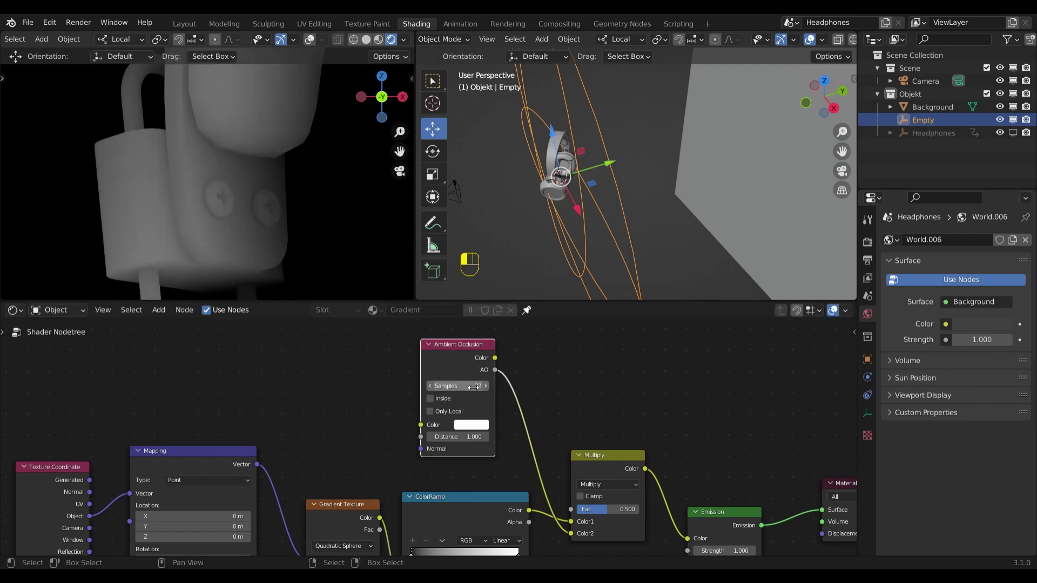
pyautogui.press('Return')
# Step: Drag the Multiply factor from 0.000 up to about 0.413
pyautogui.moveTo(601, 454); pyautogui.dragTo(562, 397, button='middle')
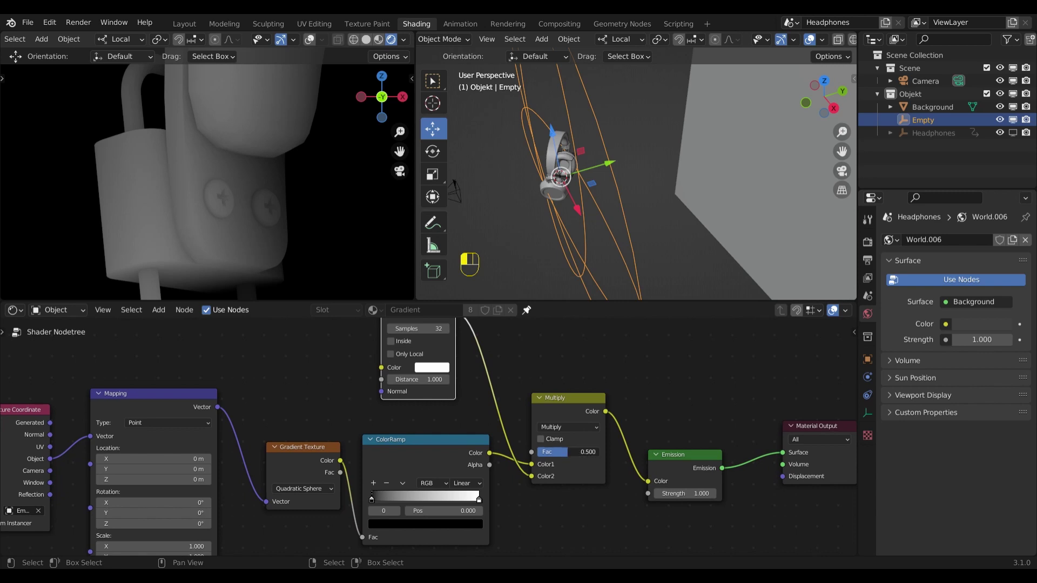
pyautogui.moveTo(569, 451); pyautogui.dragTo(537, 451)
pyautogui.scroll(1, 206, 162)
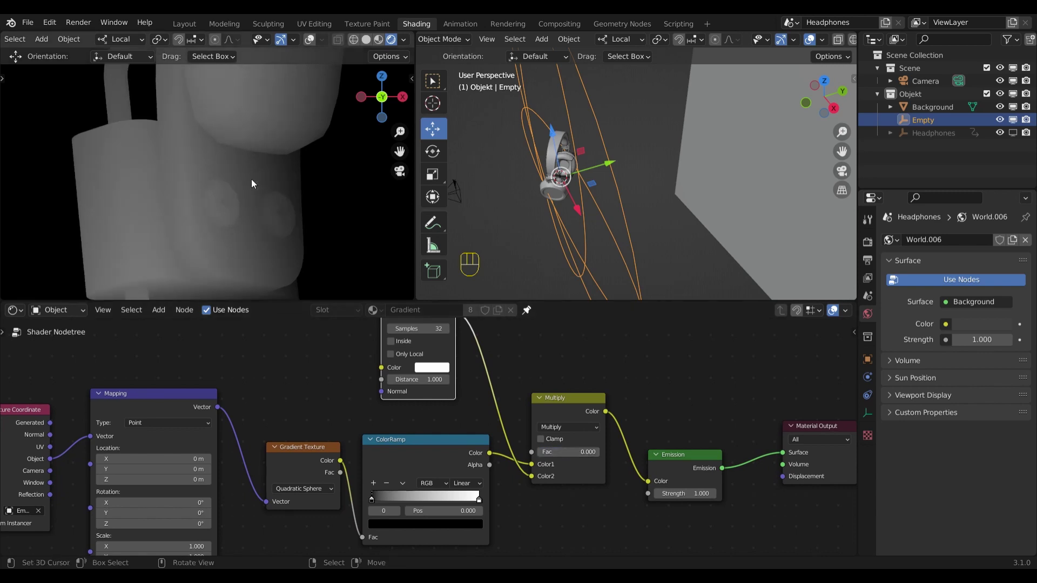
pyautogui.moveTo(542, 453); pyautogui.dragTo(602, 453)
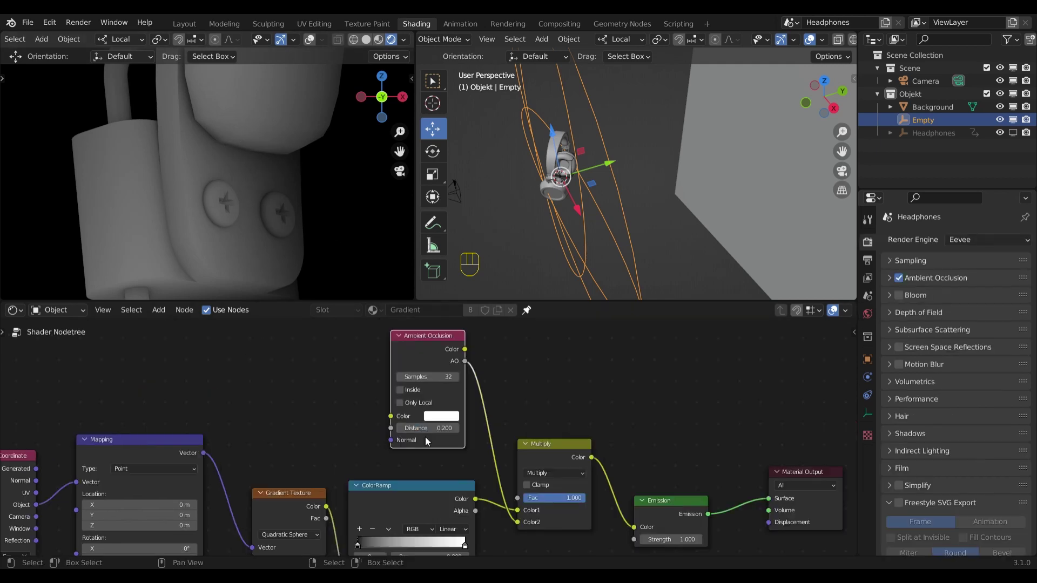
# Step: Set the Ambient Occlusion Distance to 1.000
pyautogui.keyDown('shift'); pyautogui.moveTo(426, 427); pyautogui.dragTo(426, 428); pyautogui.keyUp('shift')
pyautogui.click(444, 433)
pyautogui.write('1')
pyautogui.press('Return')
# Step: Set the Multiply factor to 0.2 and mute/unmute the node to compare the effect
pyautogui.moveTo(399, 333); pyautogui.dragTo(398, 340)
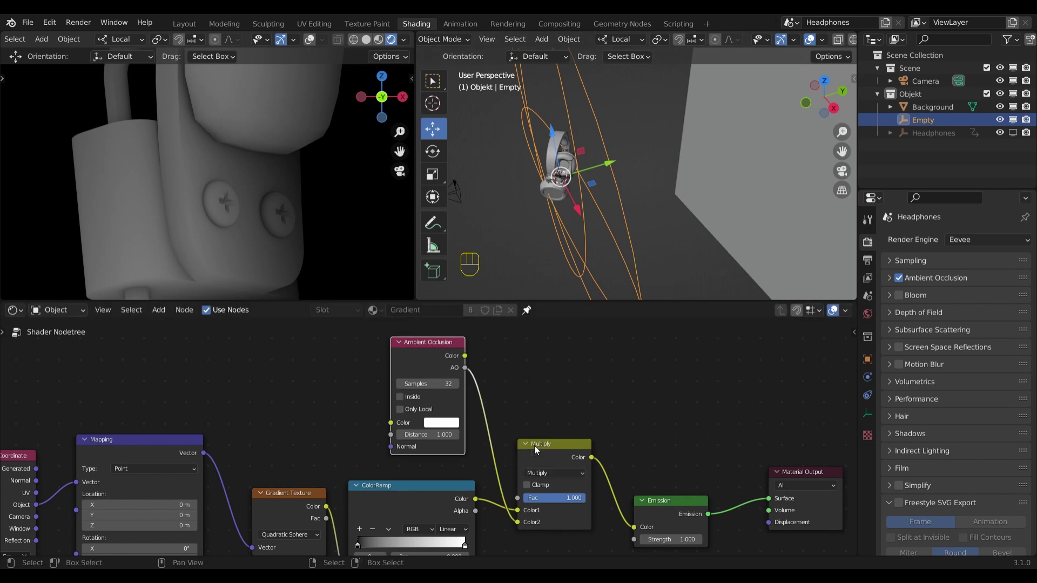
pyautogui.moveTo(221, 157); pyautogui.dragTo(230, 195, button='middle')
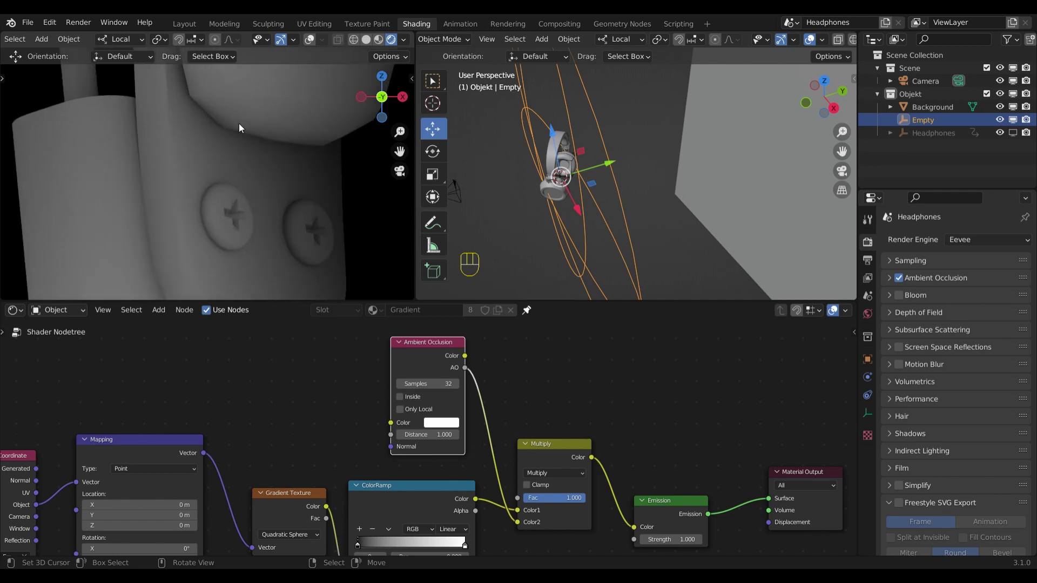
pyautogui.scroll(-2, 227, 132)
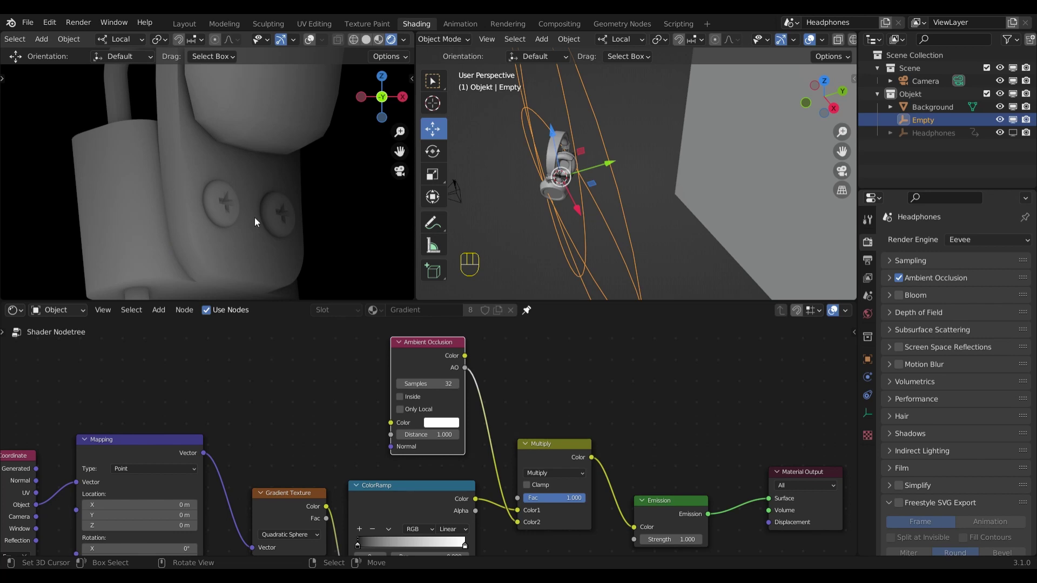
pyautogui.click(562, 498)
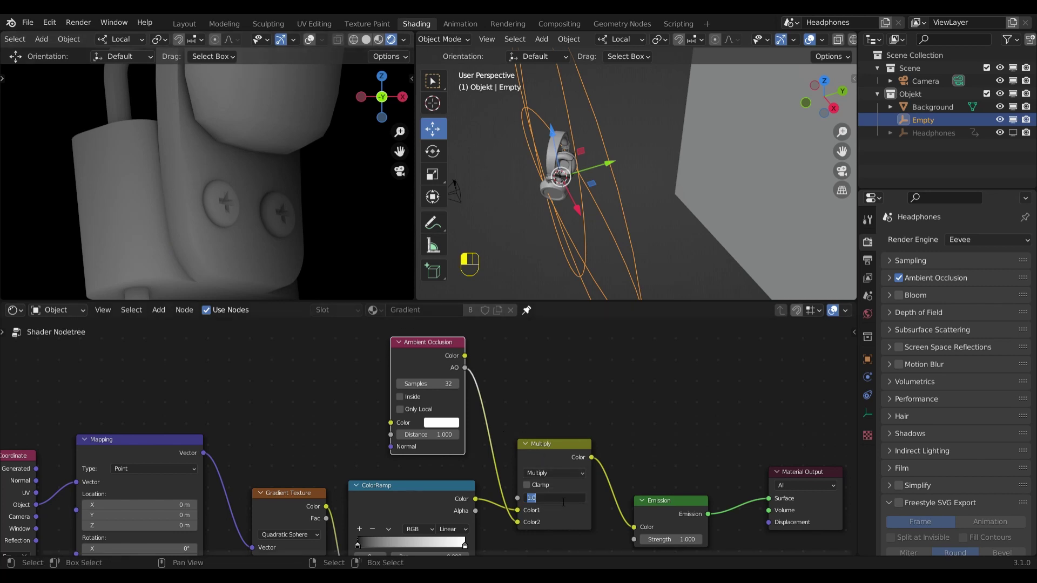
pyautogui.write('0.2')
pyautogui.press('Return')
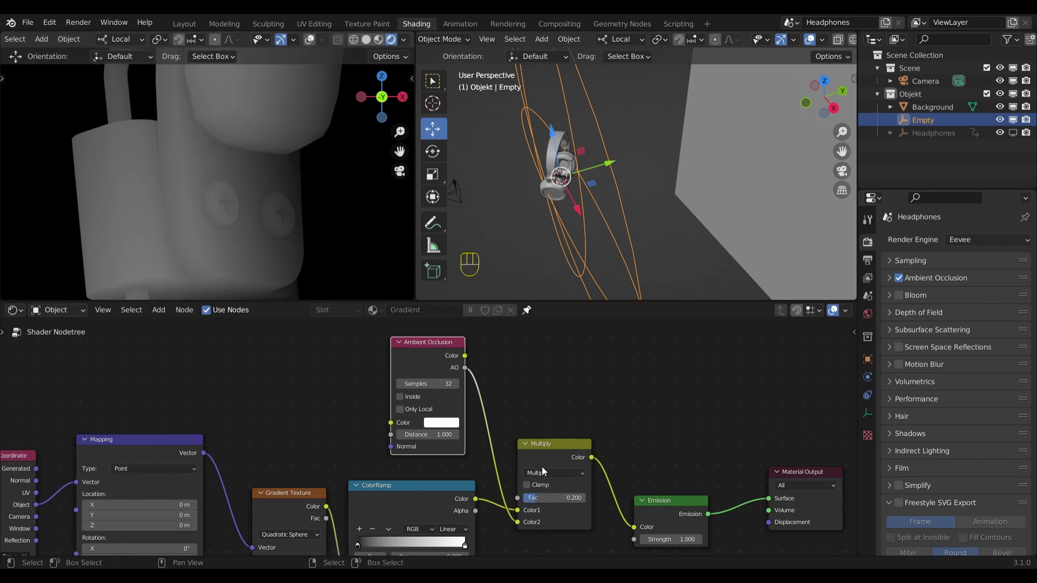
pyautogui.click(561, 455)
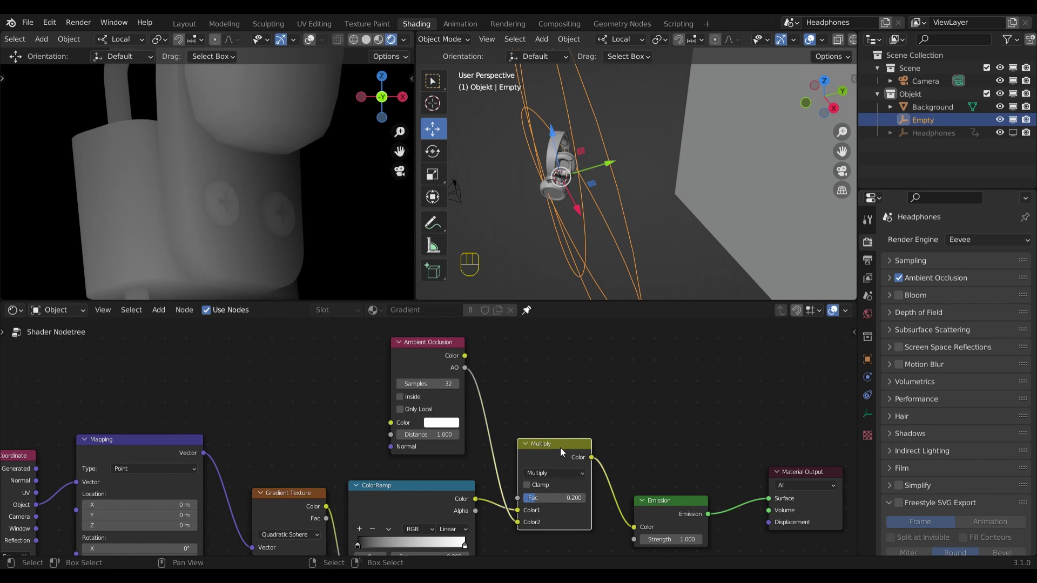
pyautogui.press('m')
pyautogui.press('m')
pyautogui.press('m')
pyautogui.press('m')
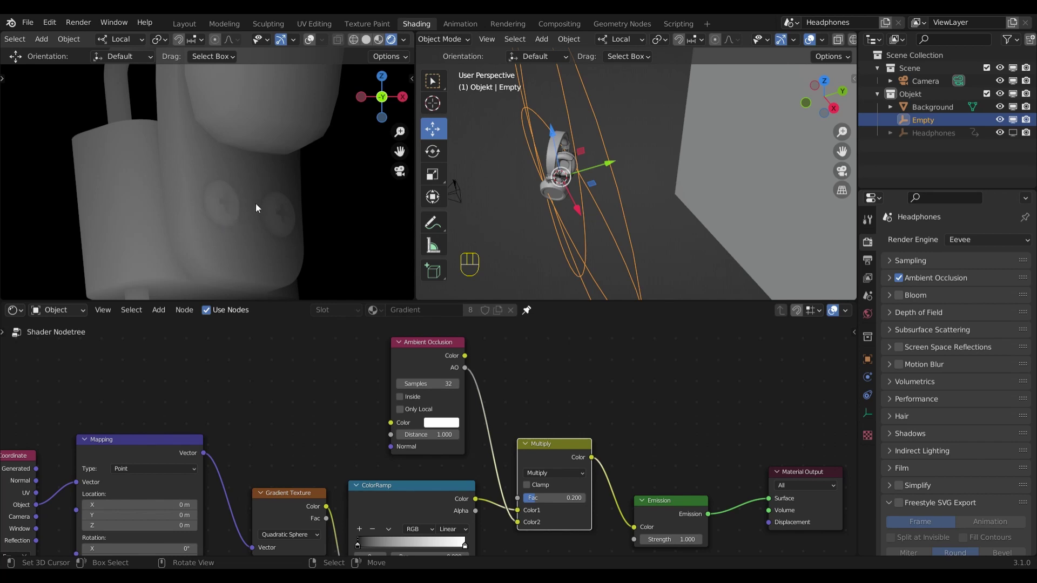
pyautogui.scroll(-6, 239, 203)
pyautogui.keyDown('shift'); pyautogui.moveTo(272, 193); pyautogui.dragTo(236, 184, button='middle'); pyautogui.keyUp('shift')
pyautogui.scroll(-3, 651, 472)
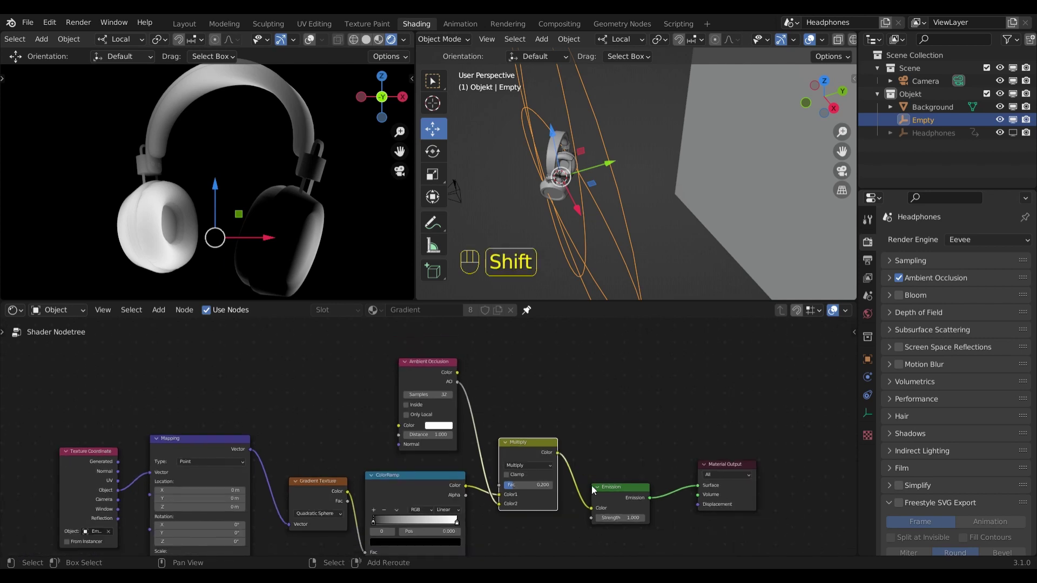
pyautogui.moveTo(601, 487); pyautogui.dragTo(620, 458, button='middle')
pyautogui.moveTo(643, 469); pyautogui.dragTo(644, 442)
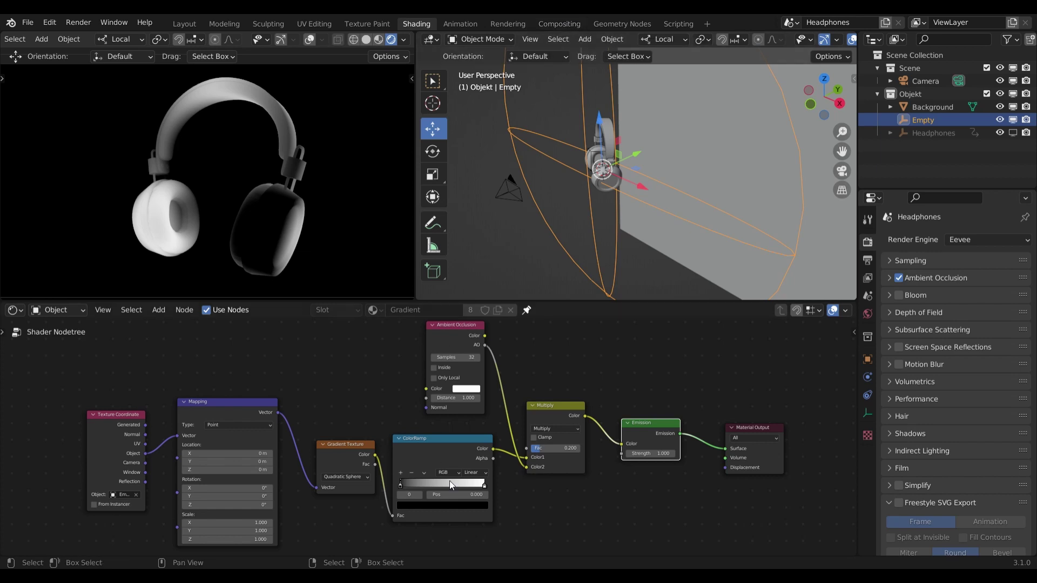
pyautogui.moveTo(452, 450); pyautogui.dragTo(456, 450)
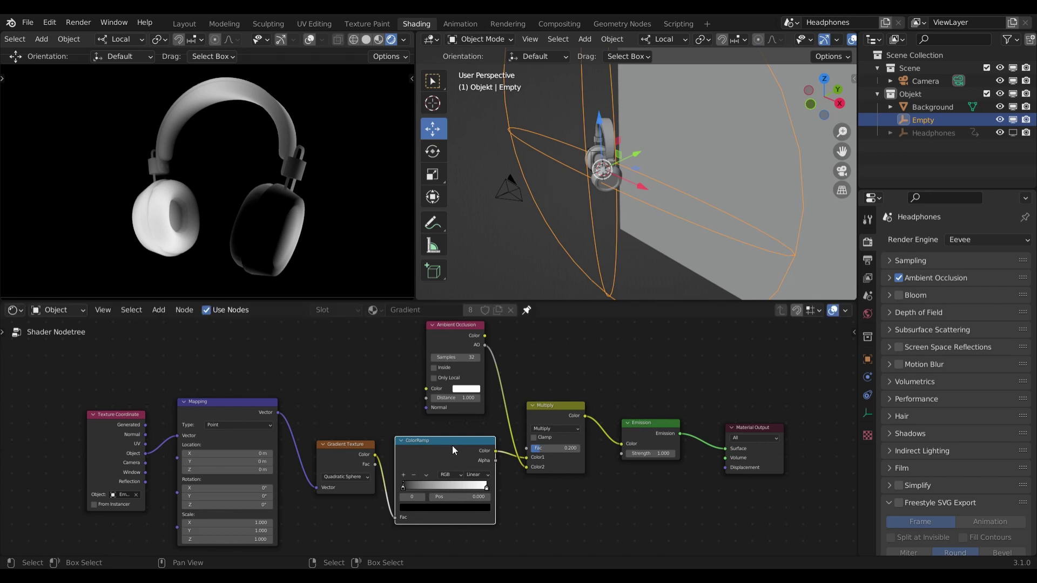
# Step: In the Compositing workspace, add a Viewer node above Composite fed by Render Layers Image
pyautogui.click(558, 24)
pyautogui.moveTo(655, 155); pyautogui.dragTo(622, 159)
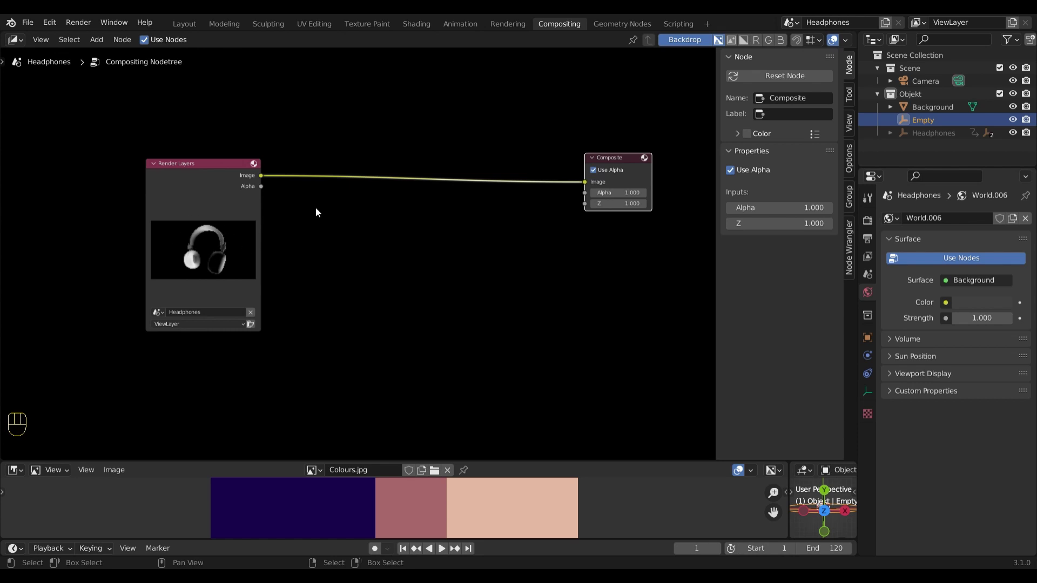
pyautogui.hotkey('shift', 'a')
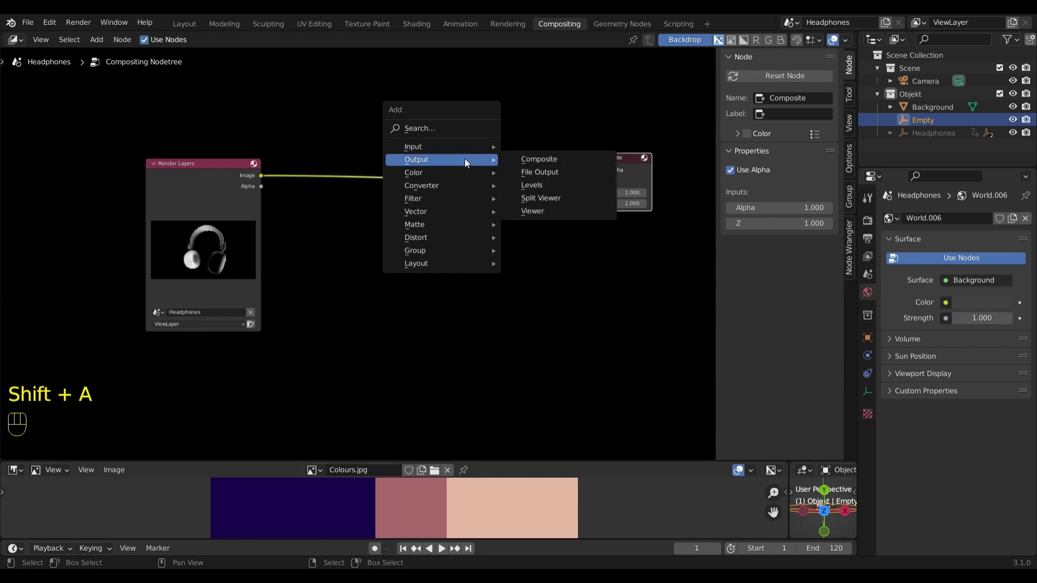
pyautogui.moveTo(475, 153)
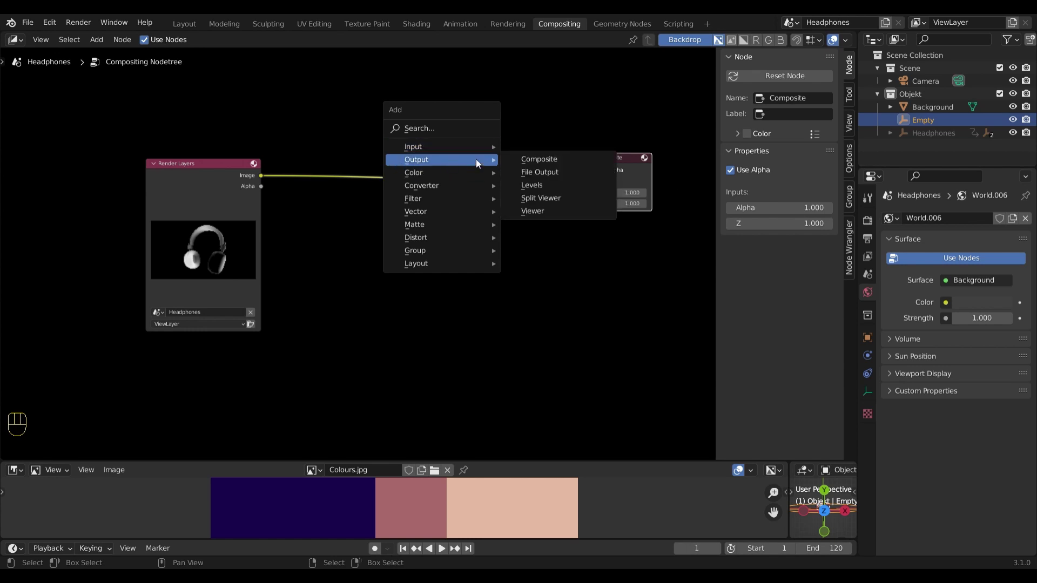
pyautogui.click(534, 211)
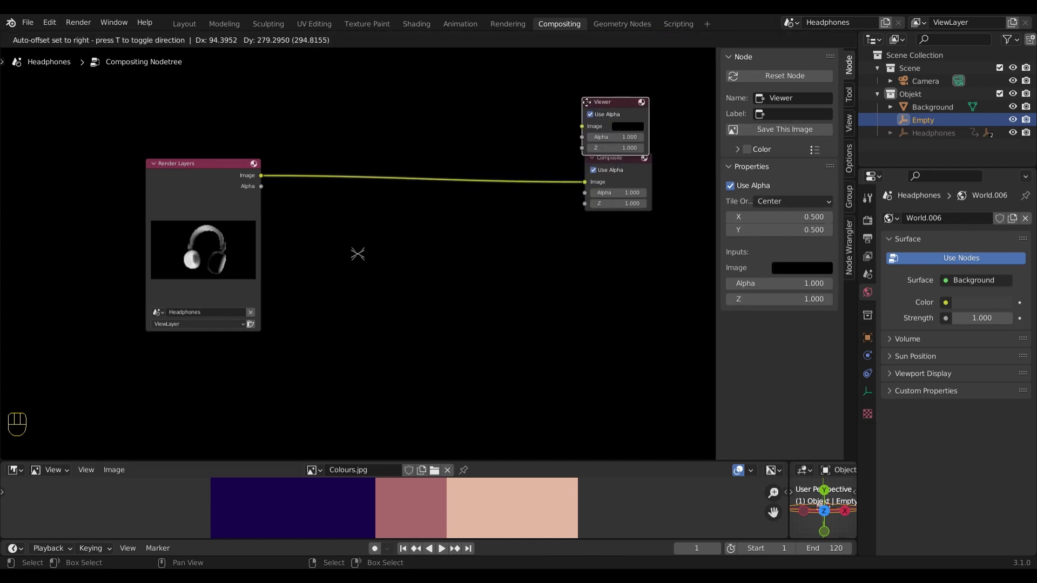
pyautogui.click(592, 90)
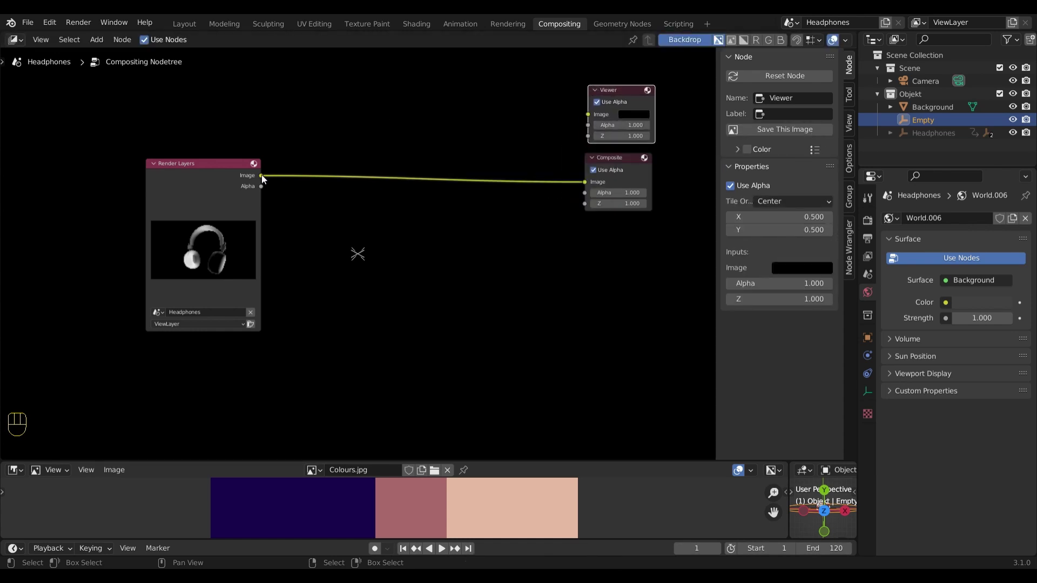
pyautogui.moveTo(261, 176); pyautogui.dragTo(612, 89)
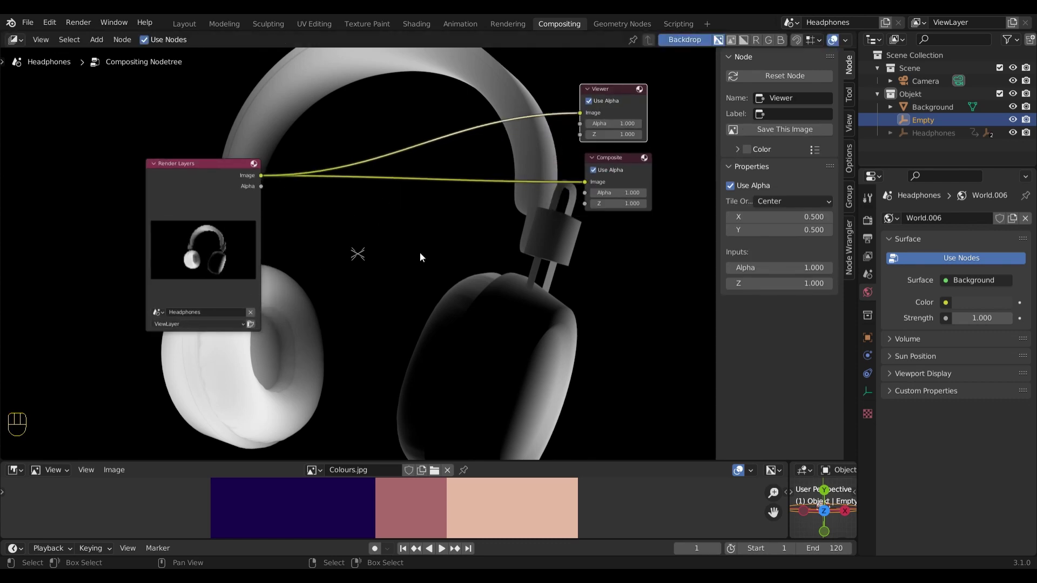
# Step: Add a File Output node fed by the render Image and route all three links through a reroute
pyautogui.moveTo(625, 163); pyautogui.dragTo(620, 164)
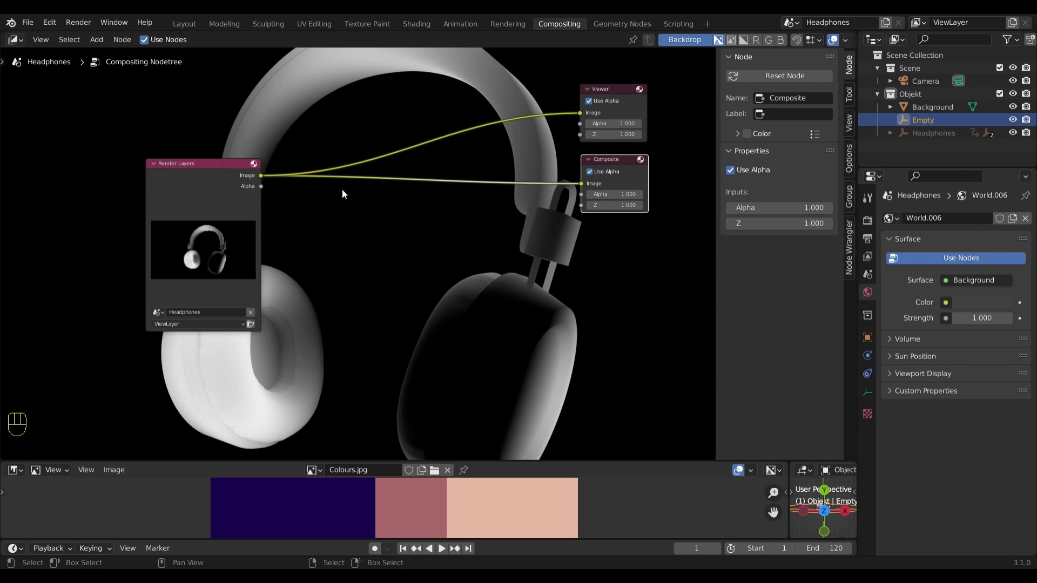
pyautogui.hotkey('shift', 'a')
pyautogui.moveTo(489, 233)
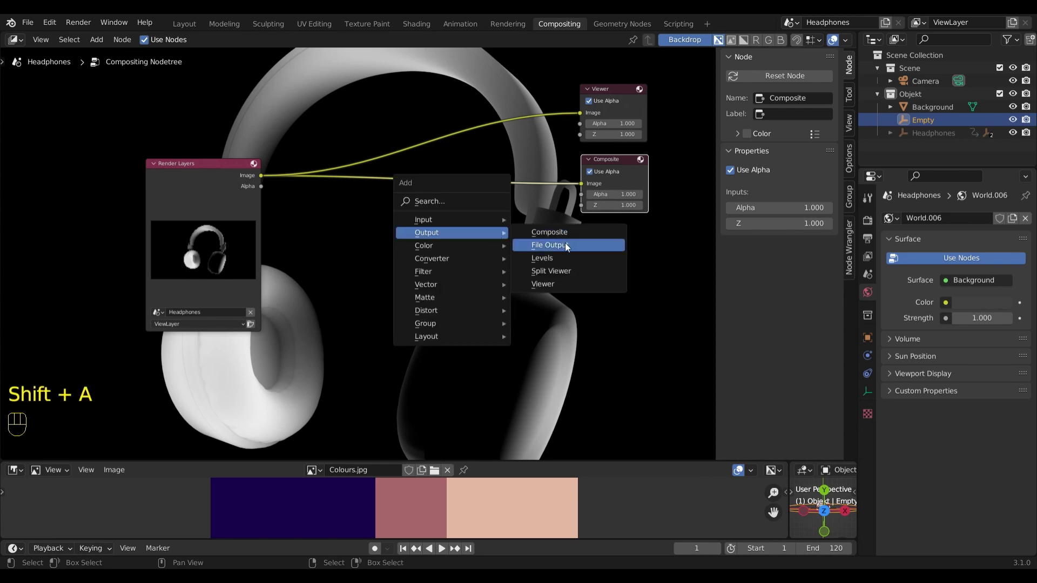
pyautogui.click(566, 245)
pyautogui.click(585, 232)
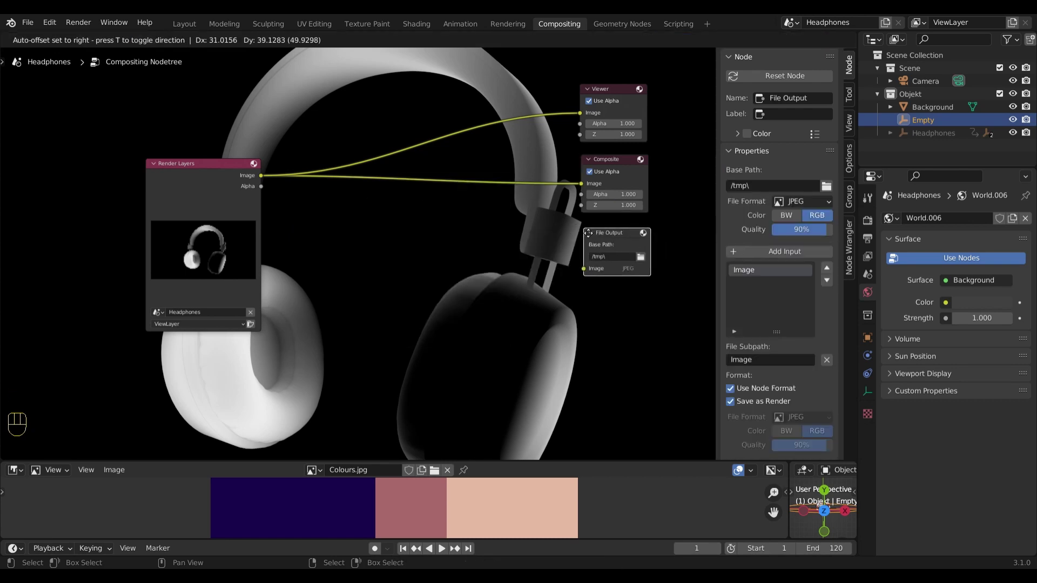
pyautogui.moveTo(264, 178); pyautogui.dragTo(604, 244)
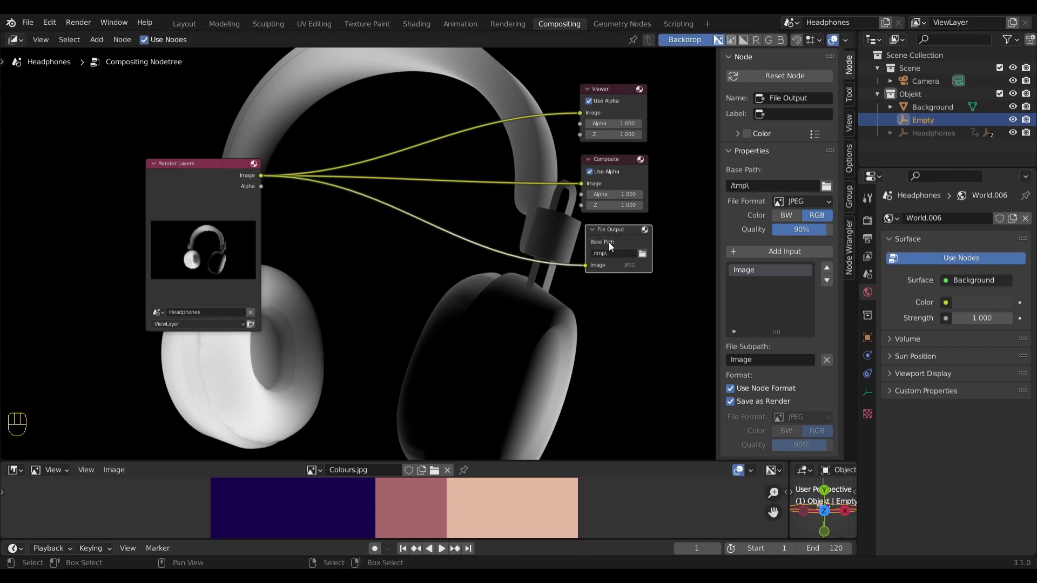
pyautogui.moveTo(626, 235); pyautogui.dragTo(629, 232)
pyautogui.keyDown('shift'); pyautogui.moveTo(528, 107); pyautogui.dragTo(518, 319, button='right'); pyautogui.keyUp('shift')
pyautogui.moveTo(524, 186); pyautogui.dragTo(527, 183)
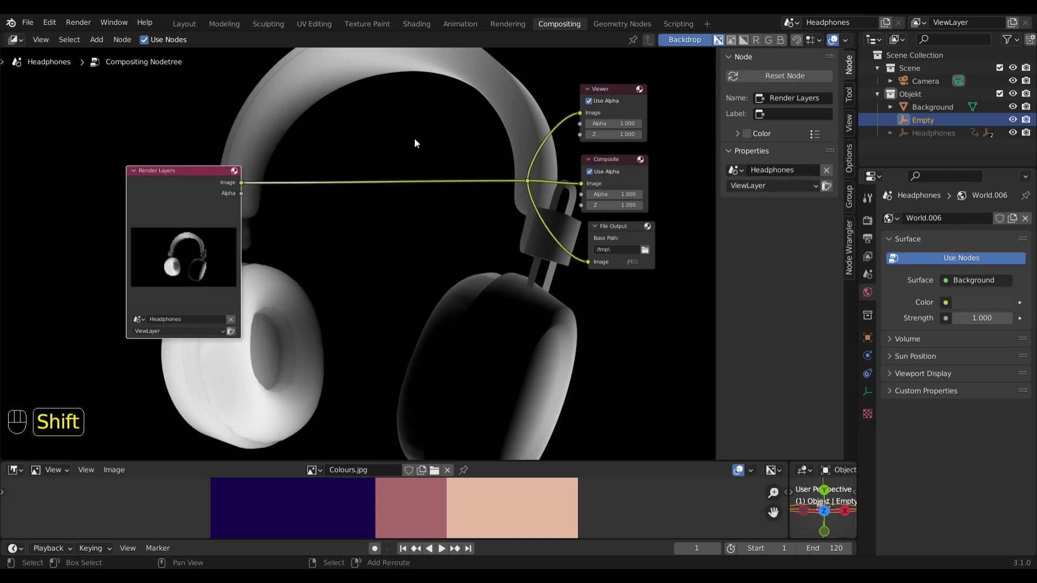
# Step: Insert a ColorRamp on the link between Render Layers and the three output nodes
pyautogui.hotkey('shift', 'a')
pyautogui.click(416, 107)
pyautogui.write('col')
pyautogui.press('Return')
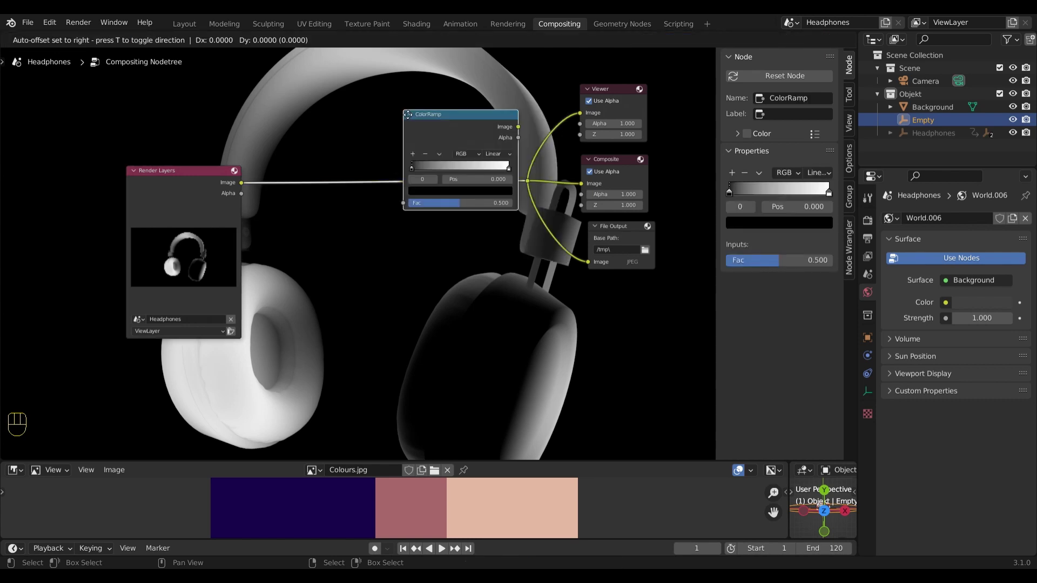
pyautogui.click(352, 143)
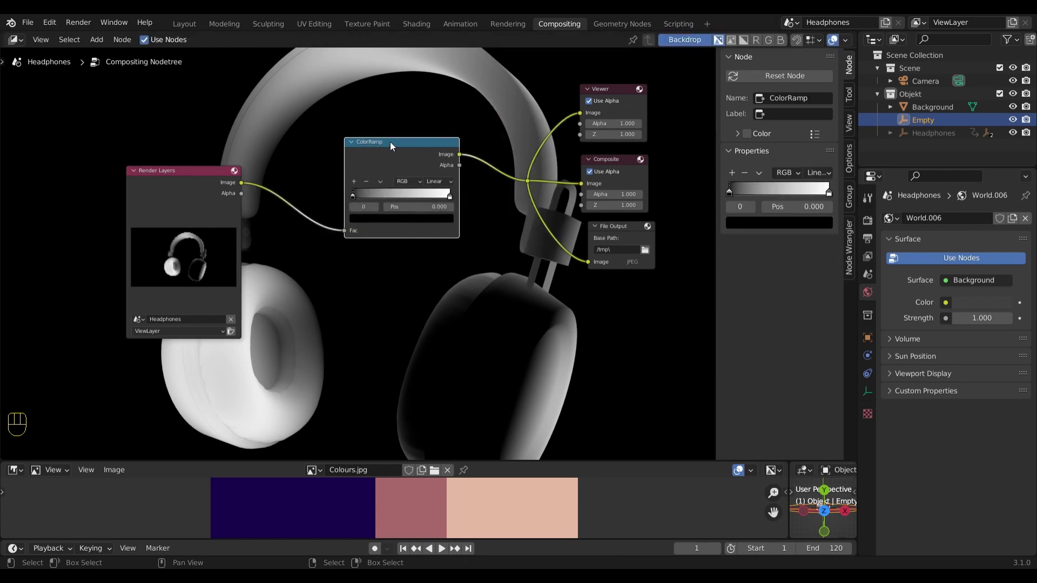
pyautogui.moveTo(391, 145); pyautogui.dragTo(383, 147)
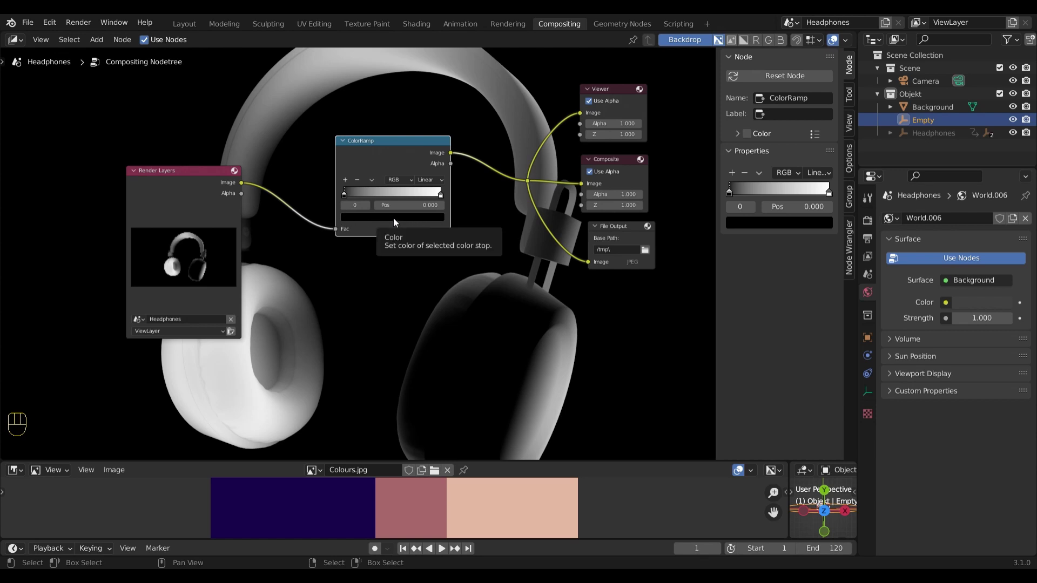
pyautogui.press('e')
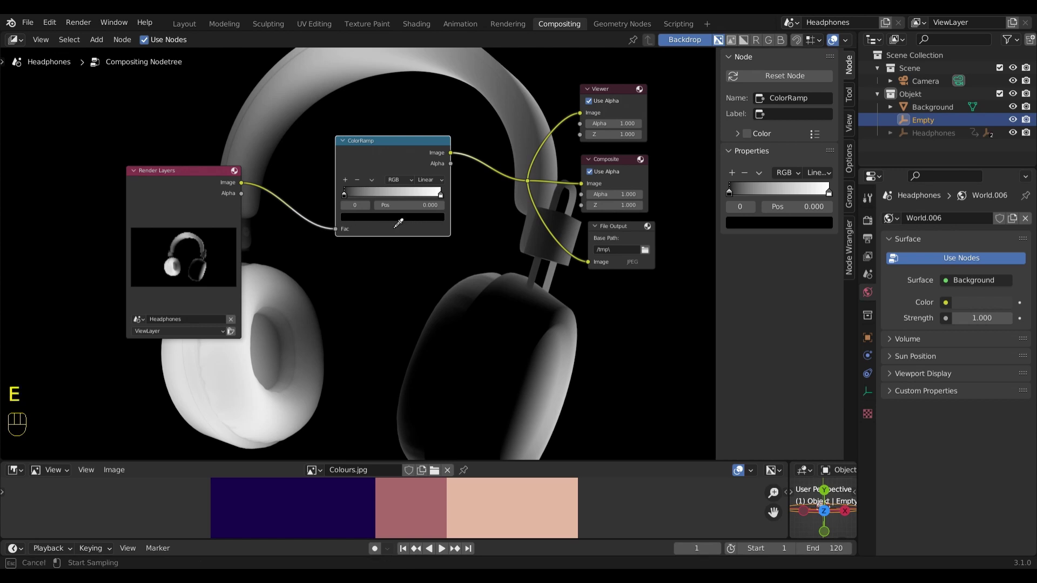
# Step: Sample dark purple for the ramp's first stop and peach for its end stop
pyautogui.click(326, 505)
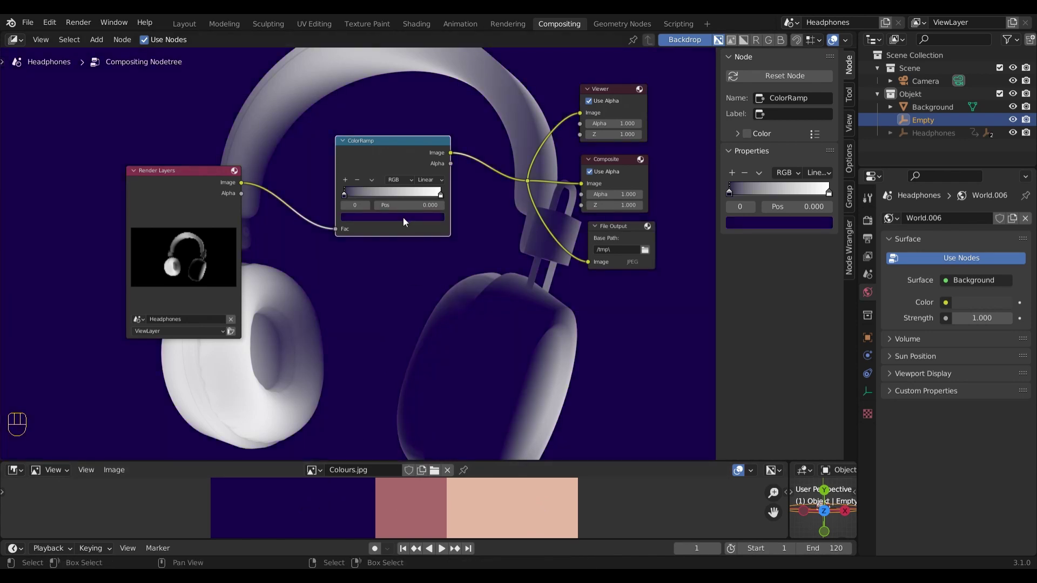
pyautogui.moveTo(360, 151); pyautogui.dragTo(371, 154)
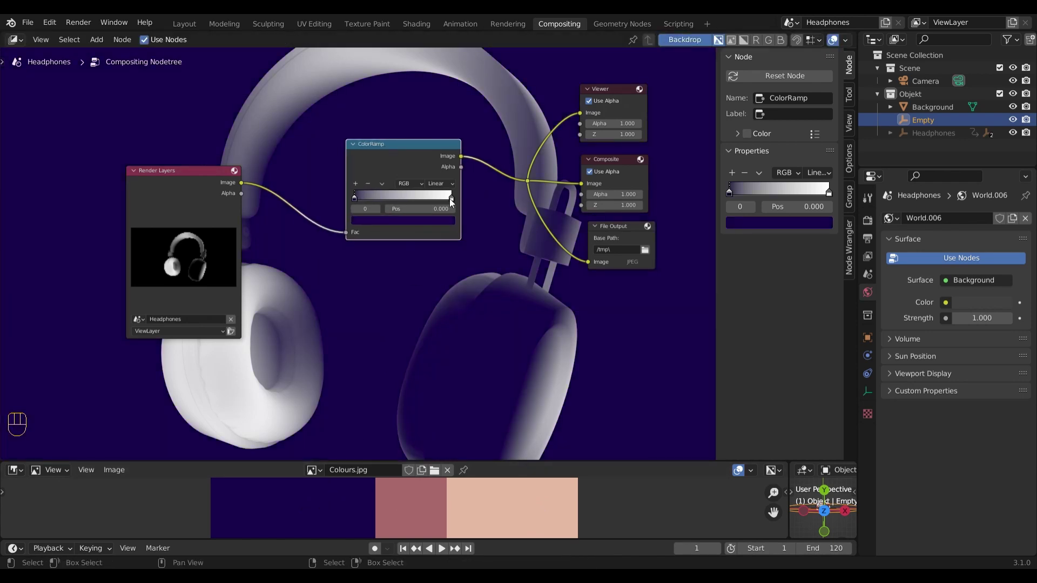
pyautogui.click(451, 199)
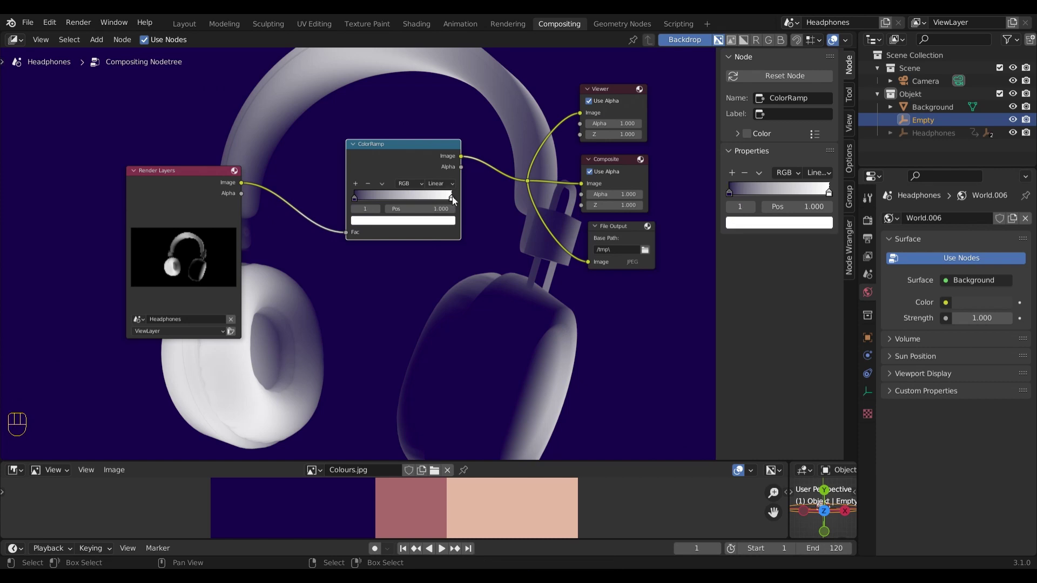
pyautogui.press('e')
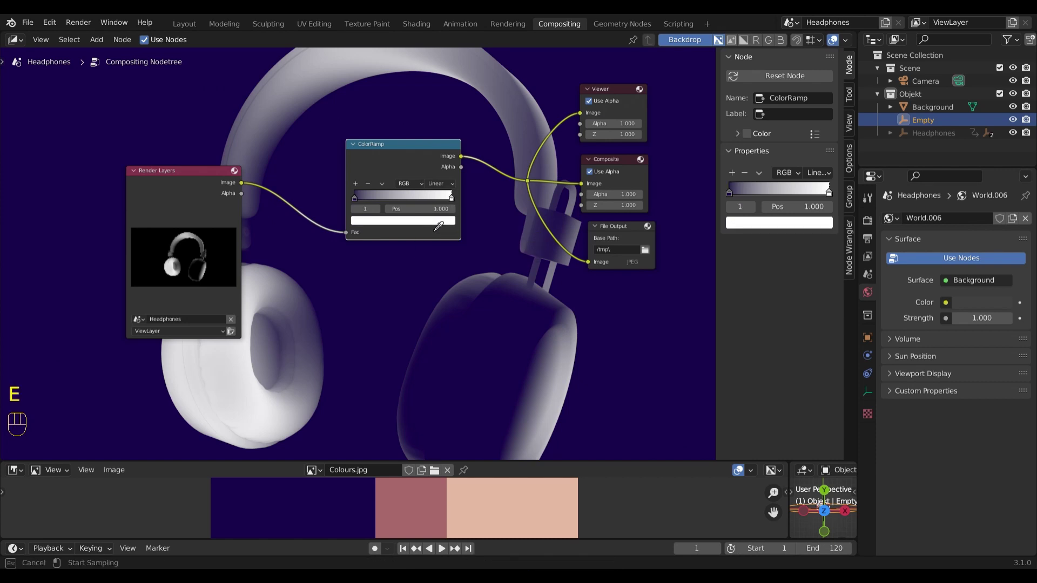
pyautogui.click(515, 506)
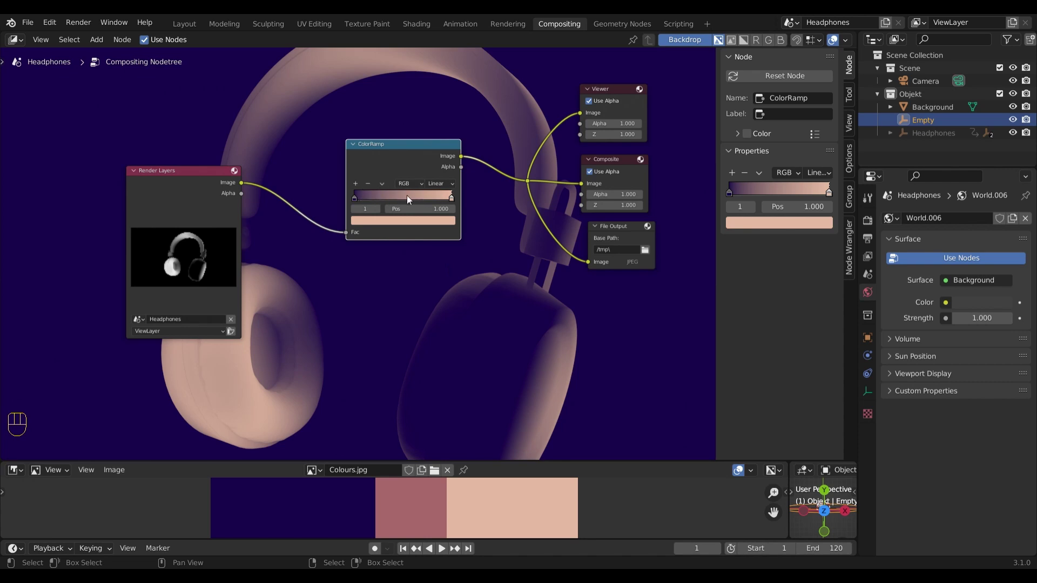
# Step: Add a middle ramp stop at 0.412 coloured with the dark pink swatch
pyautogui.click(355, 183)
pyautogui.moveTo(403, 197); pyautogui.dragTo(394, 196)
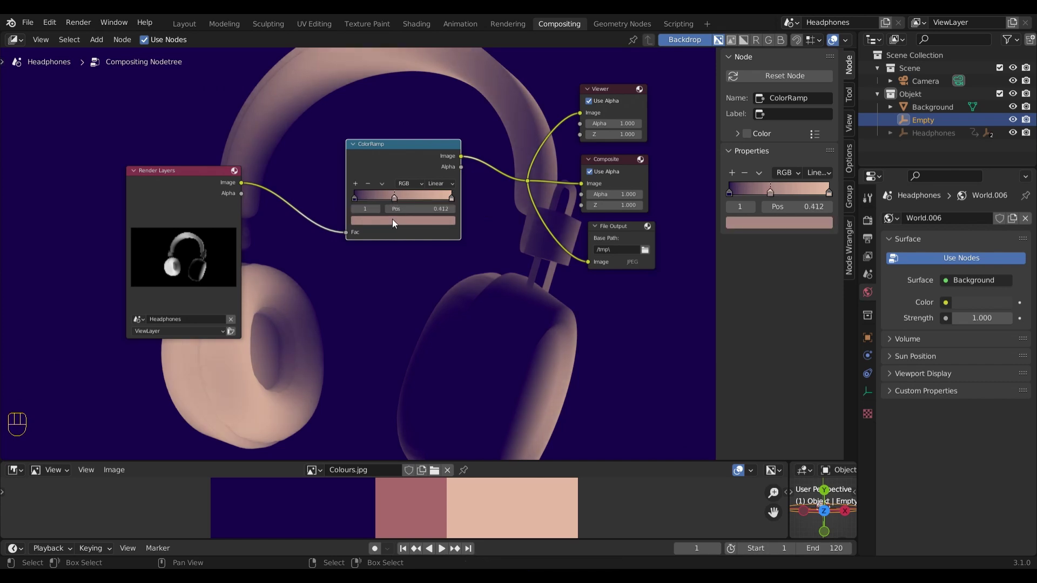
pyautogui.press('e')
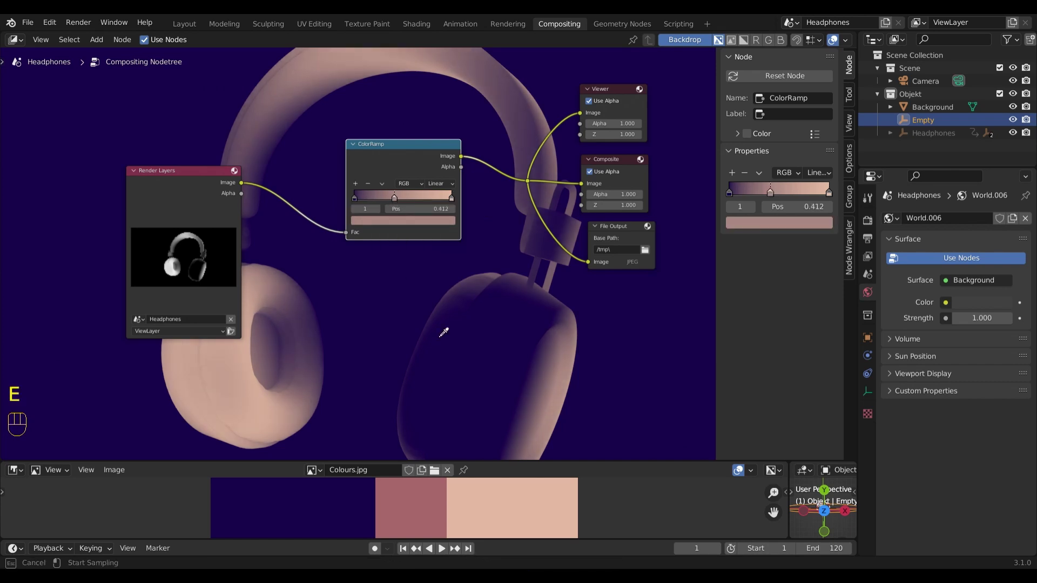
pyautogui.click(415, 502)
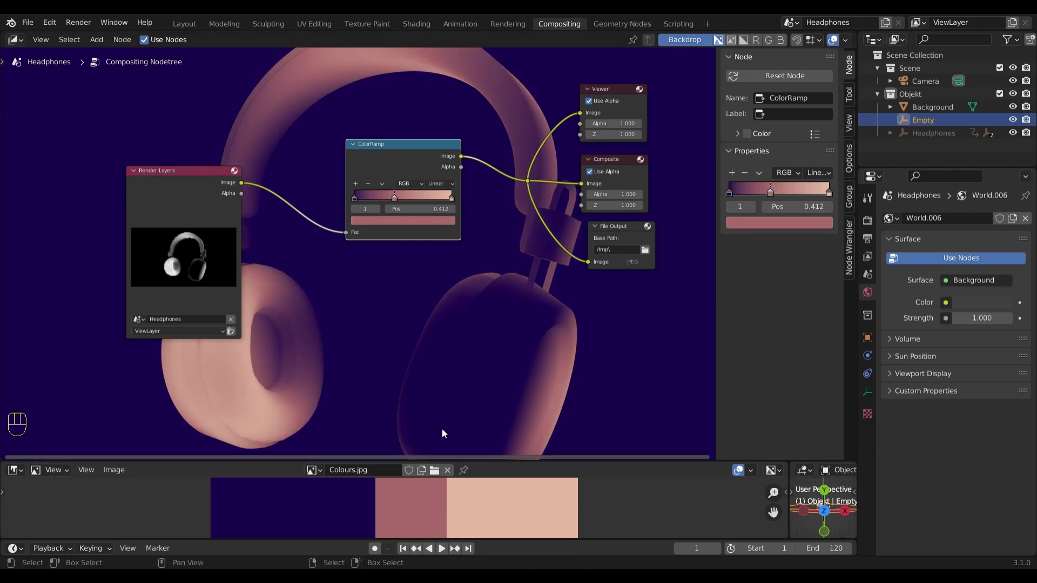
pyautogui.moveTo(405, 144); pyautogui.dragTo(412, 144)
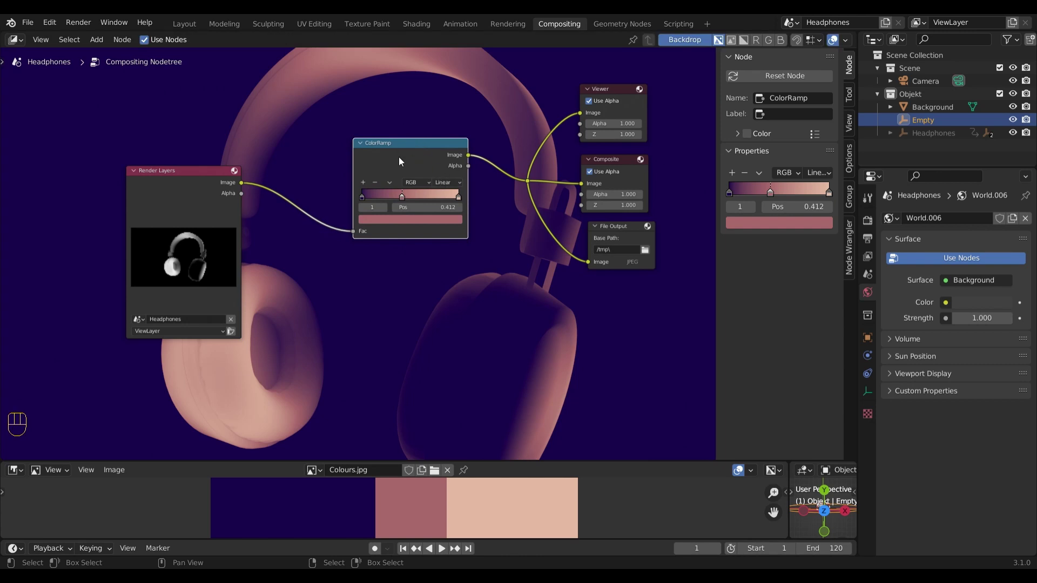
# Step: Switch the ColorRamp to Ease, with the middle stop at 0.260 and end stop at 0.870
pyautogui.click(455, 184)
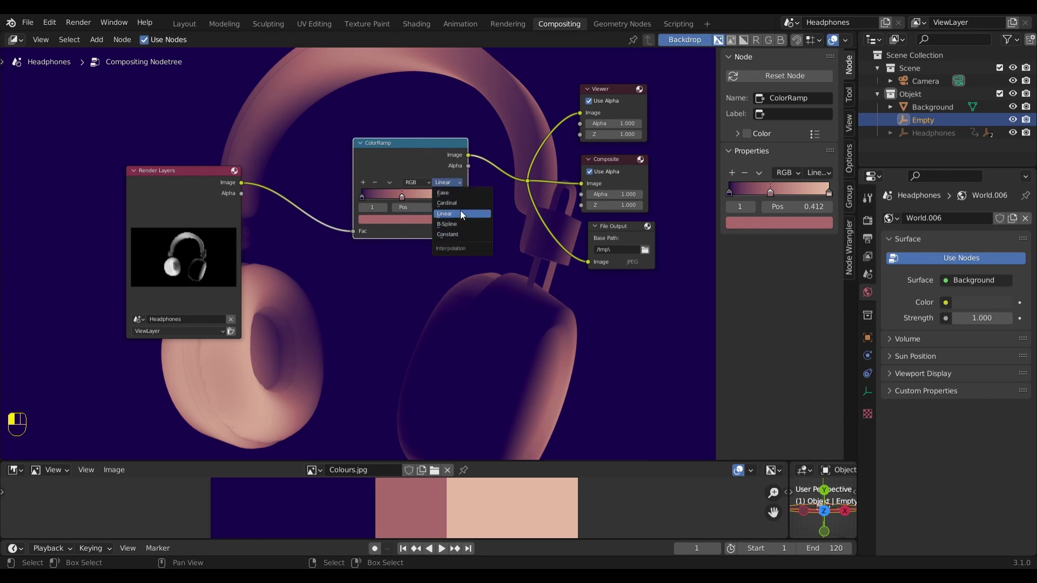
pyautogui.click(461, 195)
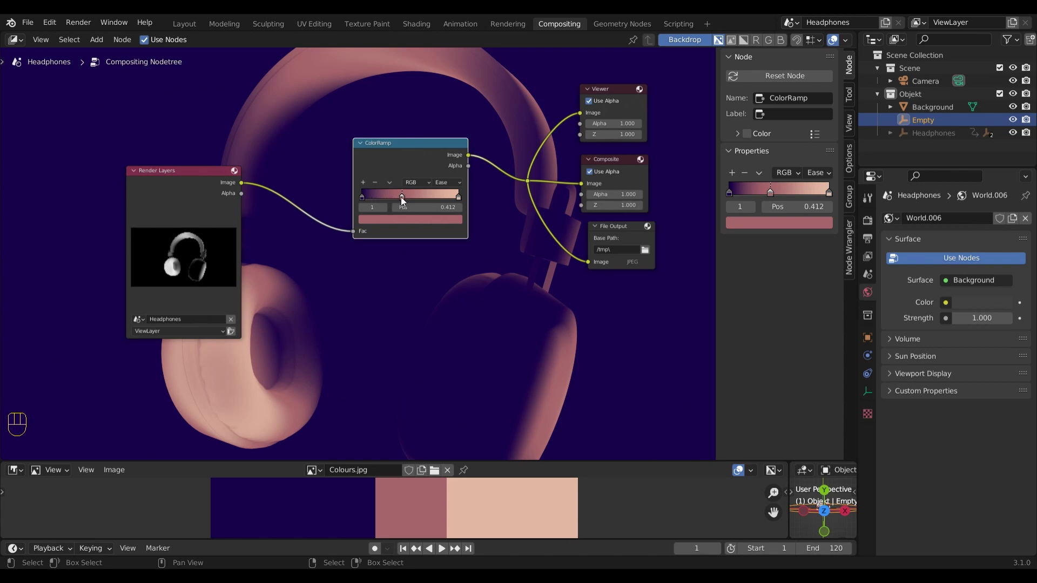
pyautogui.moveTo(402, 197); pyautogui.dragTo(381, 198)
pyautogui.moveTo(457, 198); pyautogui.dragTo(386, 198)
pyautogui.moveTo(408, 146); pyautogui.dragTo(382, 147)
pyautogui.moveTo(190, 169); pyautogui.dragTo(178, 150)
pyautogui.moveTo(339, 157); pyautogui.dragTo(299, 161)
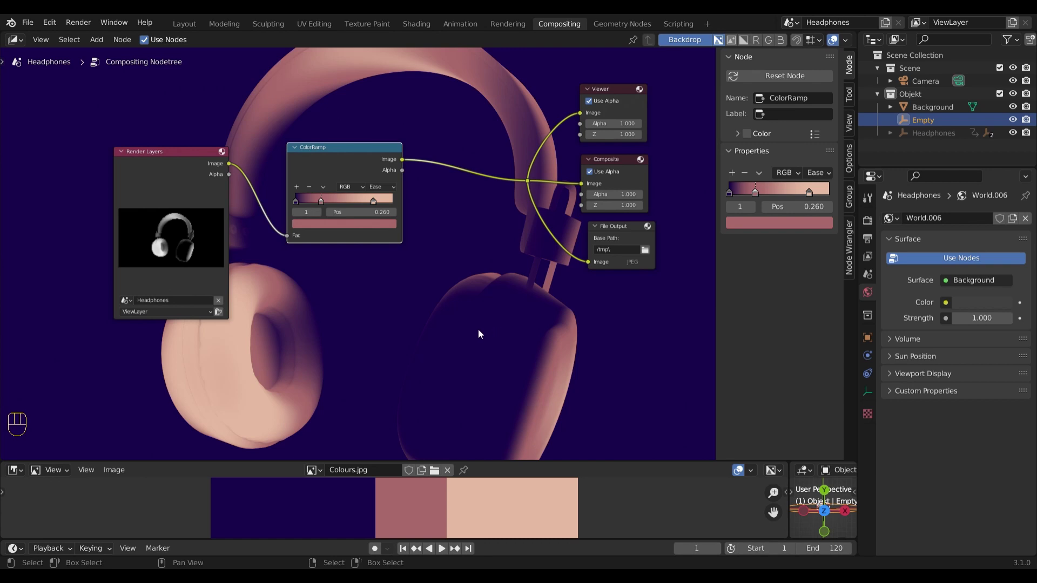
pyautogui.moveTo(634, 233); pyautogui.dragTo(624, 230)
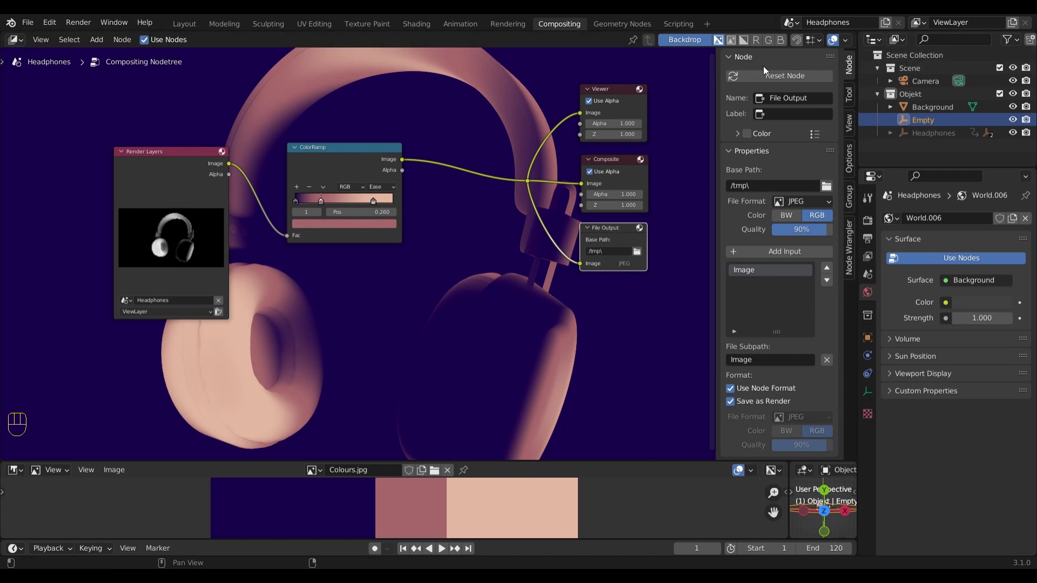
# Step: Add an Image_001 input to File Output and link the ColorRamp image into it
pyautogui.press('n')
pyautogui.press('n')
pyautogui.click(727, 151)
pyautogui.click(728, 151)
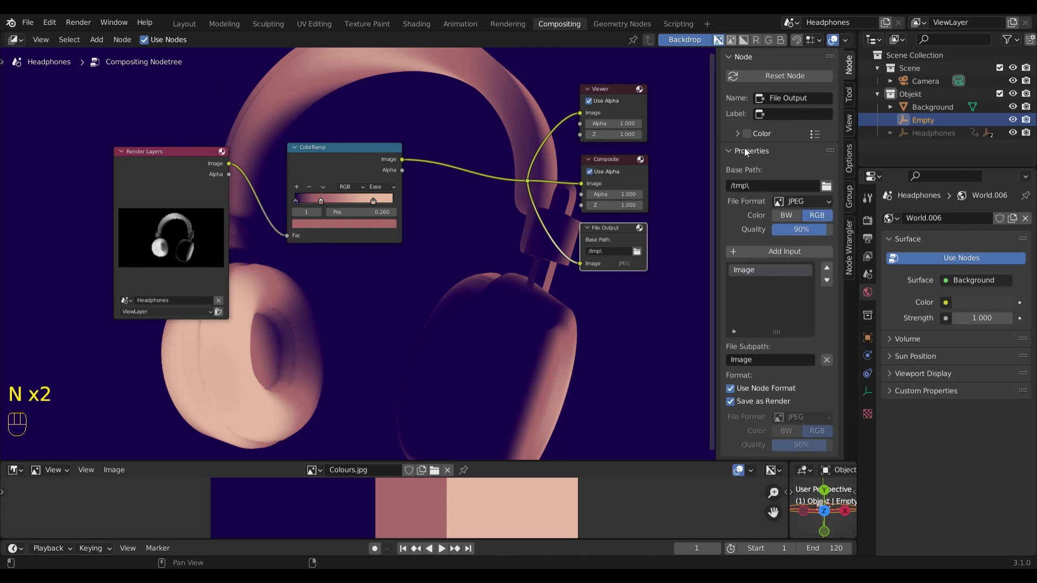
pyautogui.click(779, 253)
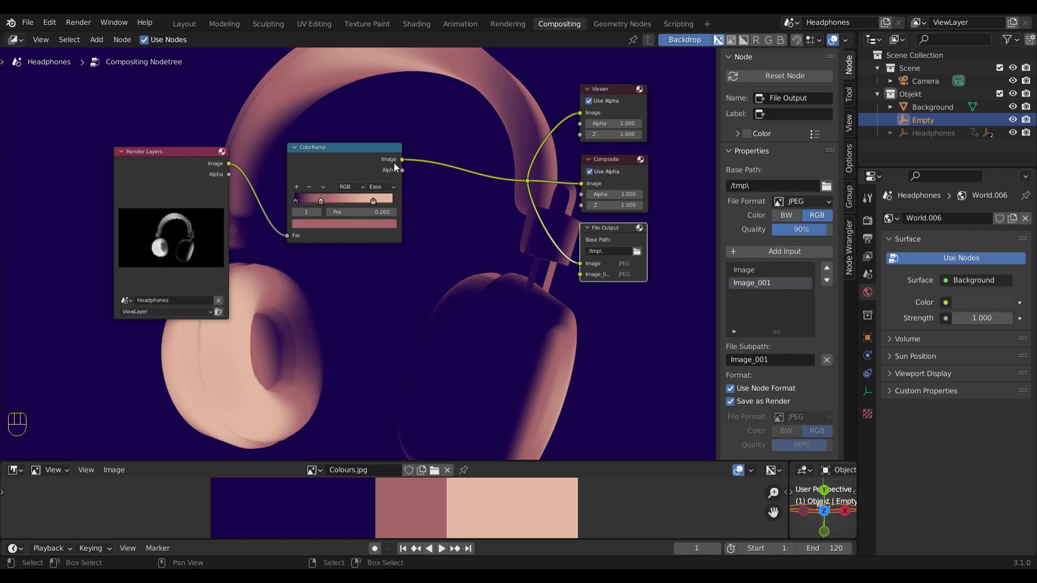
pyautogui.moveTo(403, 160); pyautogui.dragTo(585, 280)
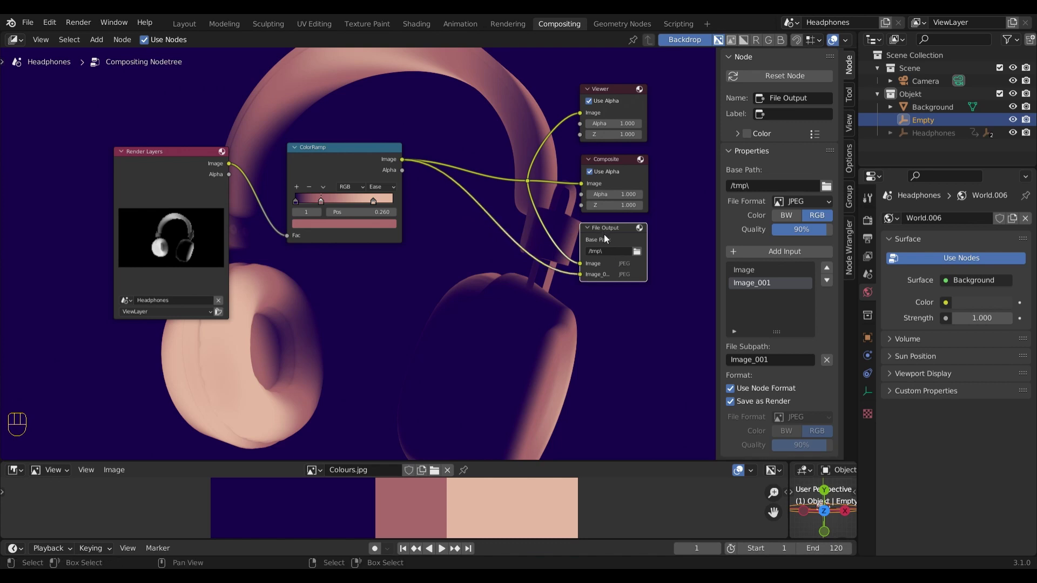
pyautogui.moveTo(604, 234); pyautogui.dragTo(616, 239)
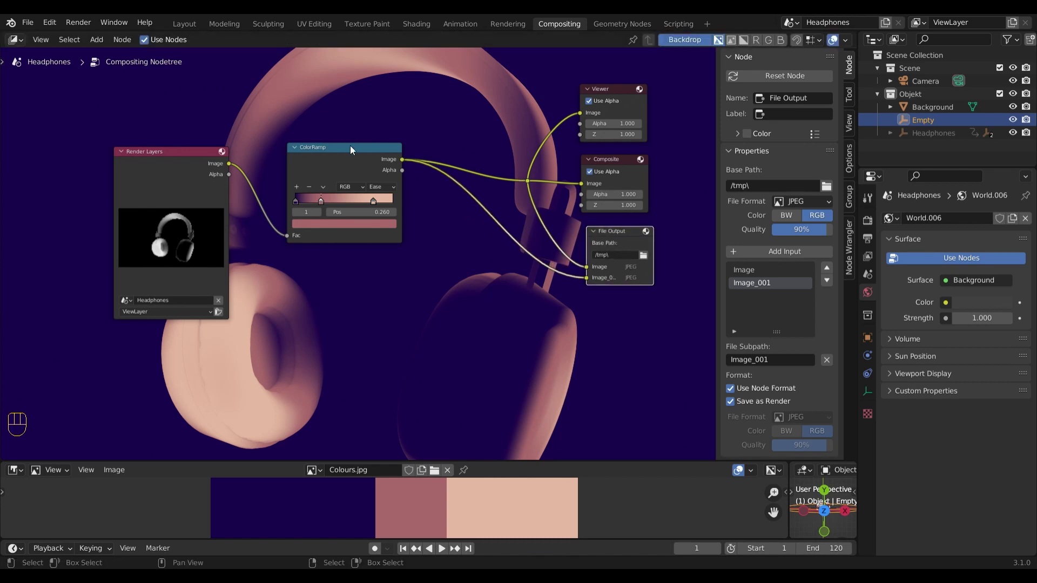
pyautogui.moveTo(350, 144)
pyautogui.mouseDown()
pyautogui.moveTo(345, 132)
pyautogui.moveTo(346, 159)
pyautogui.mouseUp()
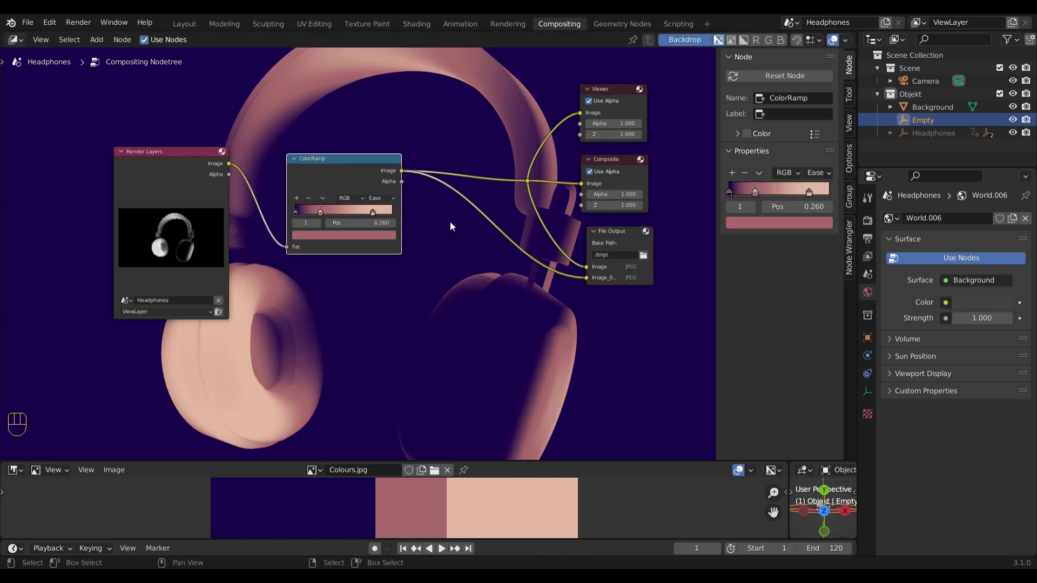
# Step: Insert a Hue Saturation Value node into the ColorRamp-to-Image_001 link
pyautogui.moveTo(618, 244); pyautogui.dragTo(626, 250)
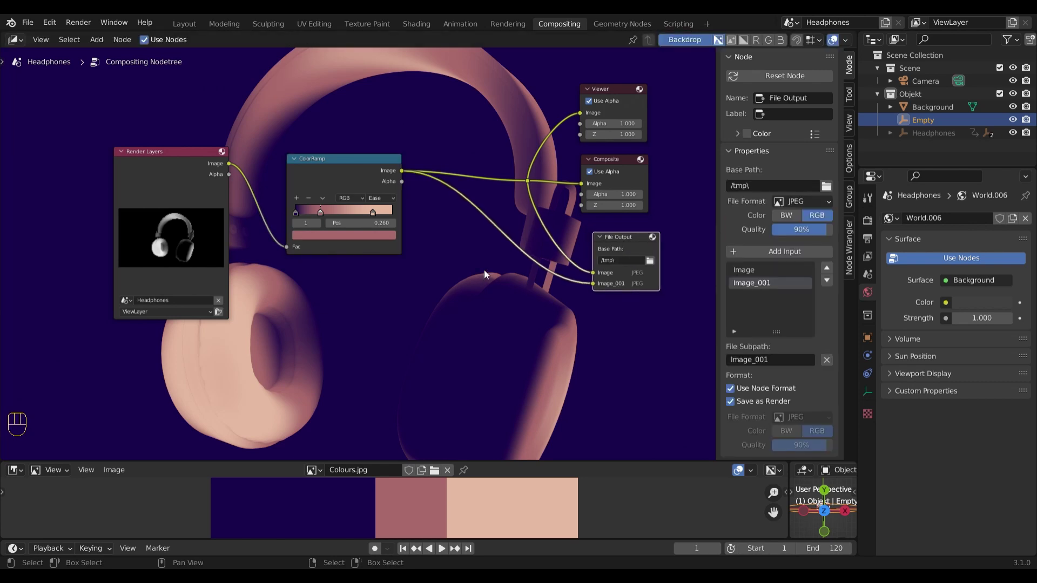
pyautogui.hotkey('shift', 'a')
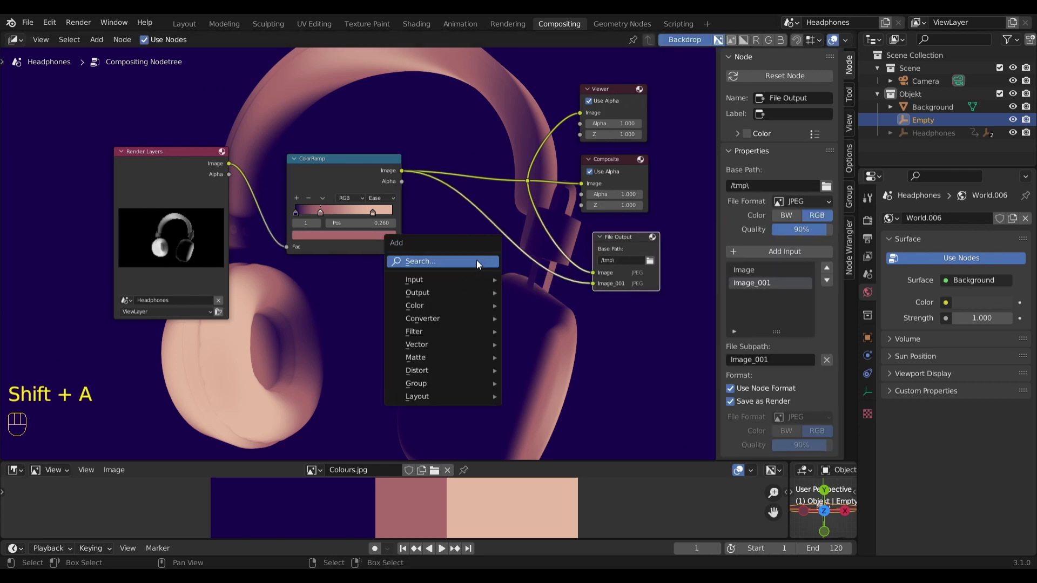
pyautogui.click(477, 261)
pyautogui.write('hue')
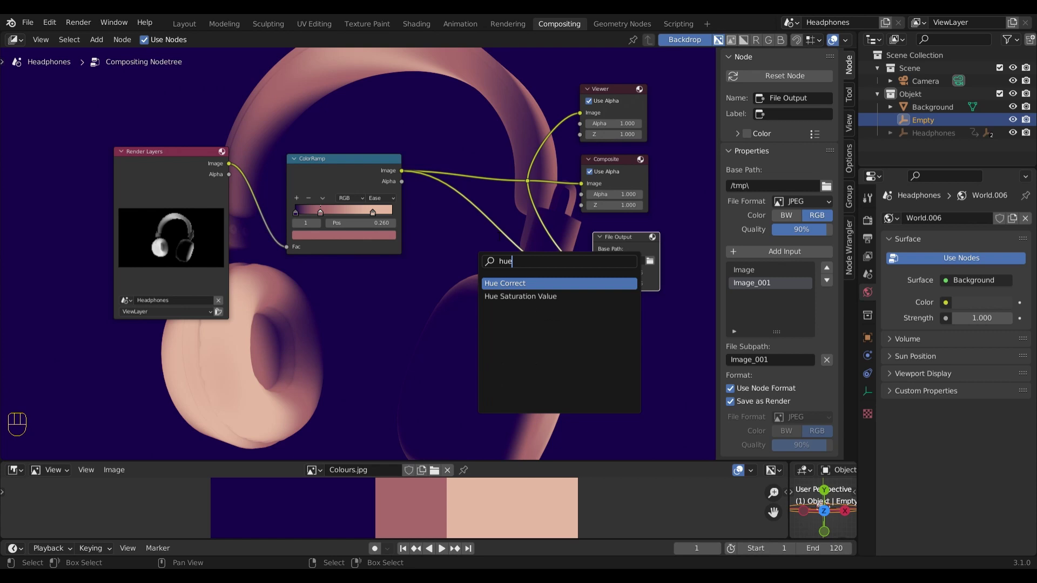
pyautogui.press('Return')
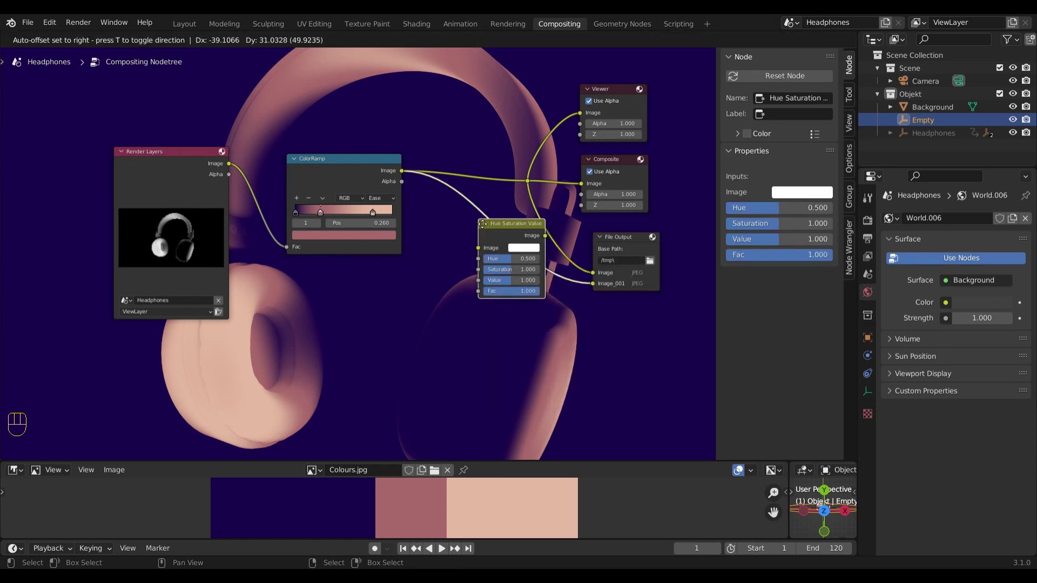
pyautogui.click(467, 220)
pyautogui.moveTo(516, 222); pyautogui.dragTo(491, 239)
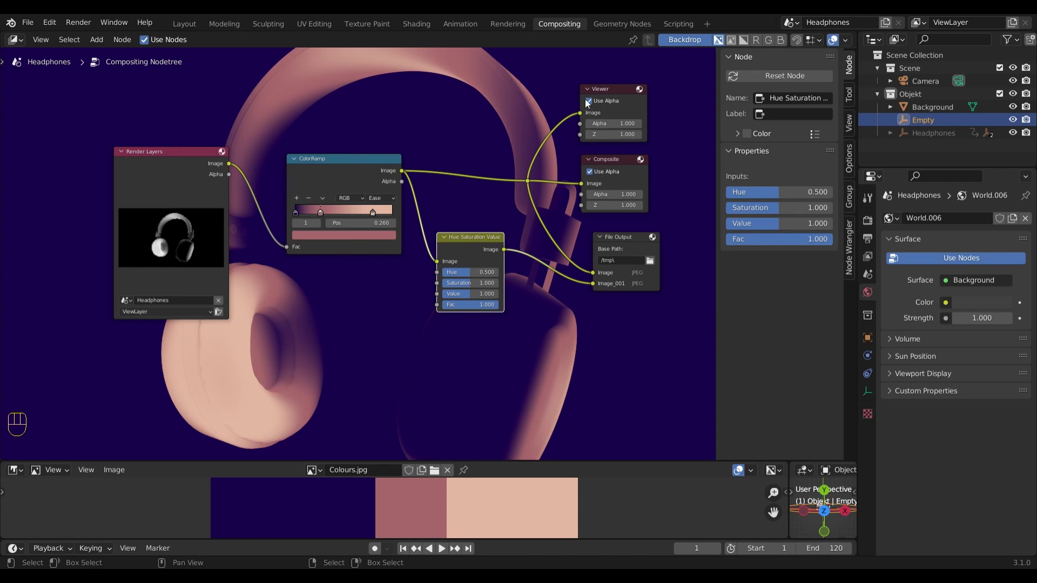
# Step: Preview the Hue Saturation Value node in the Viewer and set its Hue to 0.703
pyautogui.moveTo(588, 104); pyautogui.dragTo(607, 103)
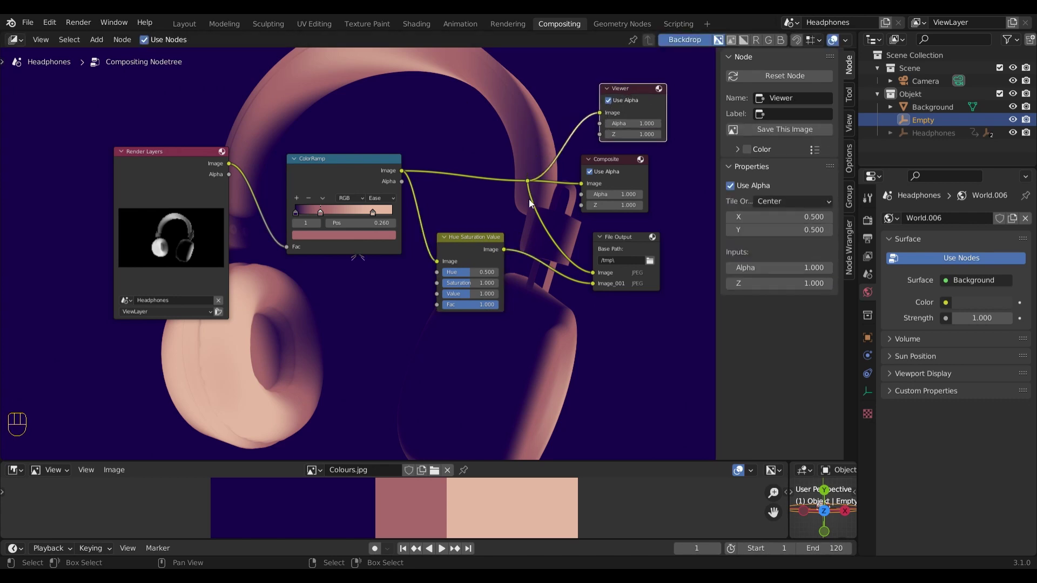
pyautogui.moveTo(504, 250); pyautogui.dragTo(605, 108)
pyautogui.moveTo(473, 236); pyautogui.dragTo(473, 243)
pyautogui.moveTo(467, 281); pyautogui.dragTo(564, 281)
pyautogui.moveTo(478, 251); pyautogui.dragTo(486, 222)
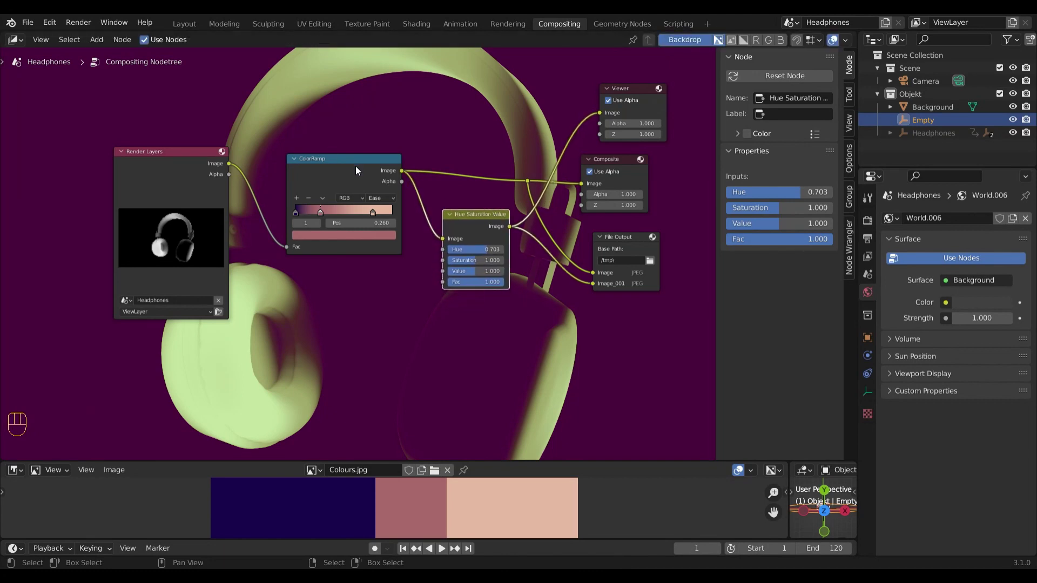
pyautogui.moveTo(355, 167); pyautogui.dragTo(358, 163)
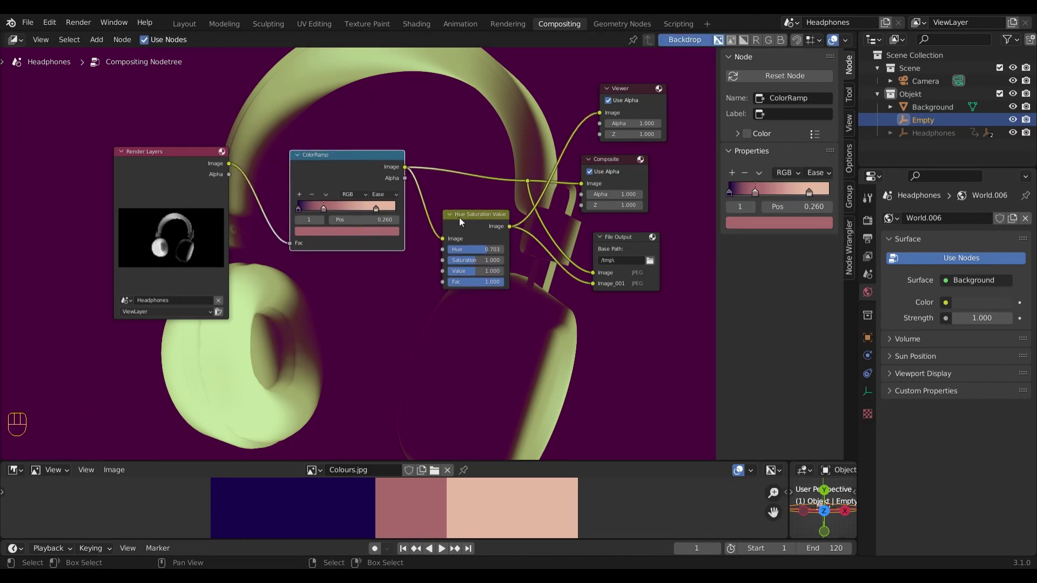
pyautogui.click(619, 261)
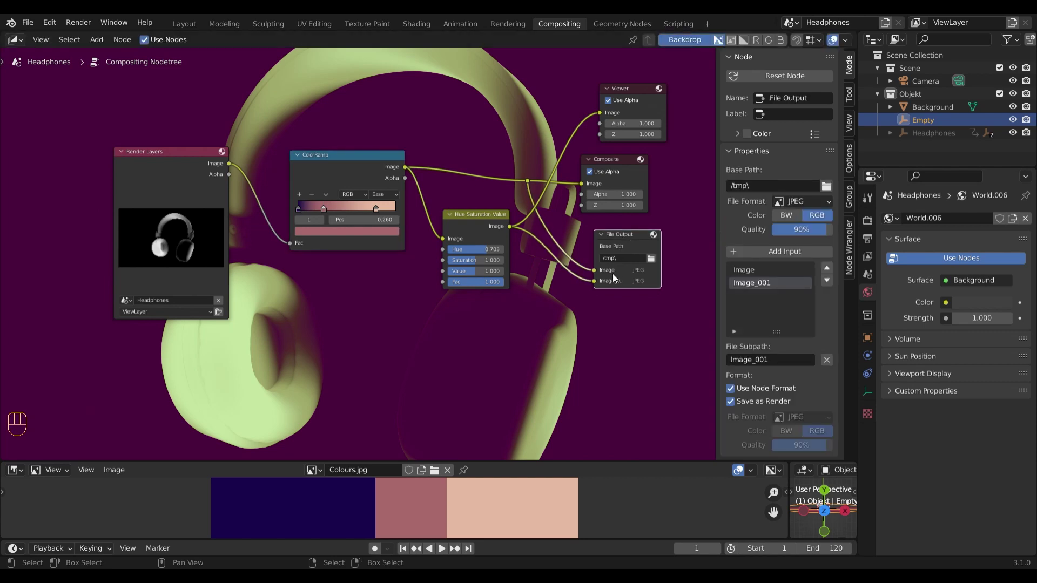
pyautogui.moveTo(480, 228); pyautogui.dragTo(479, 220)
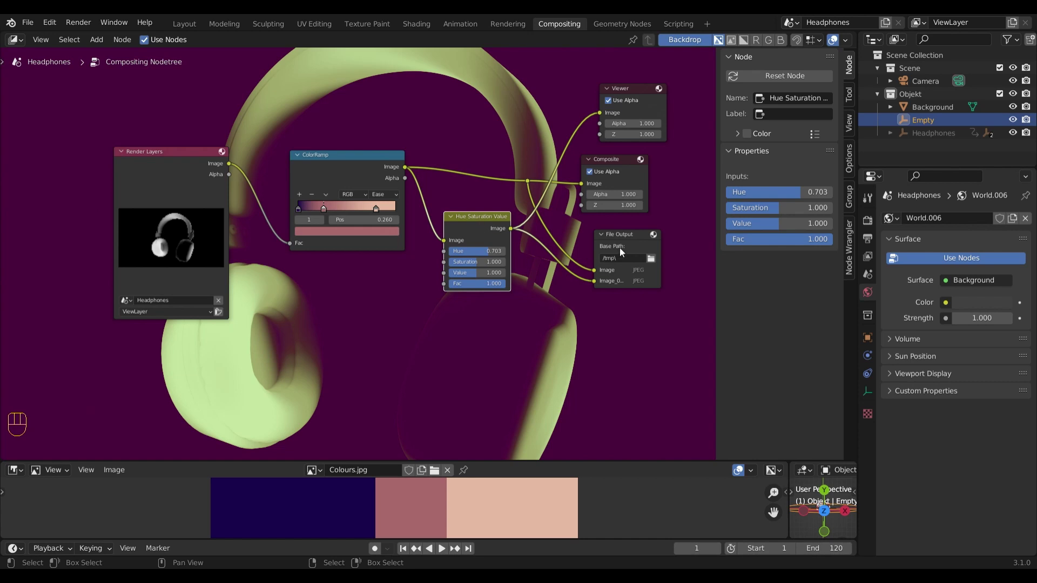
# Step: Add an Image_002 input to File Output, fed by the ColorRamp image
pyautogui.moveTo(620, 251); pyautogui.dragTo(622, 246)
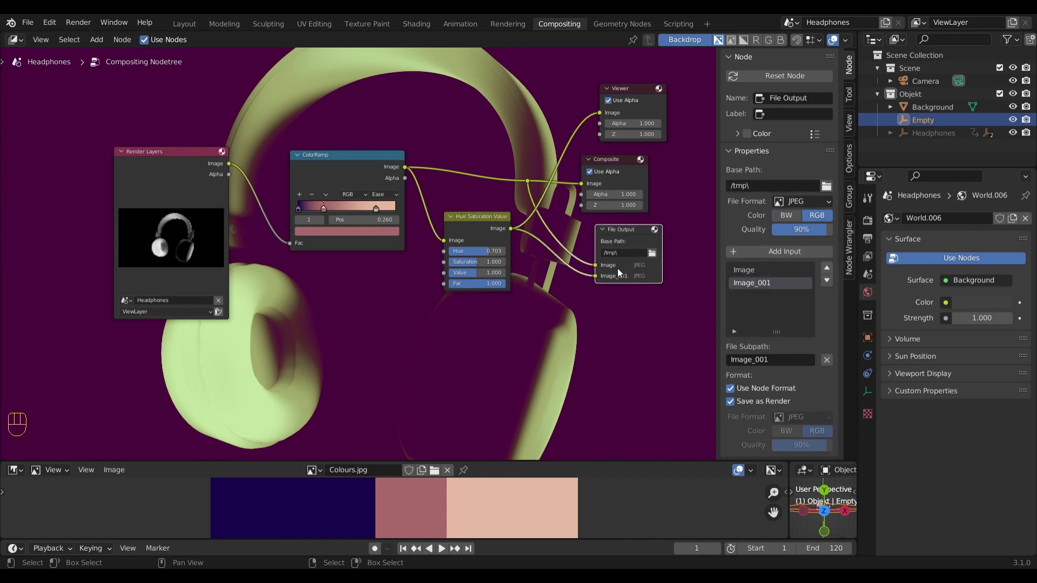
pyautogui.click(789, 252)
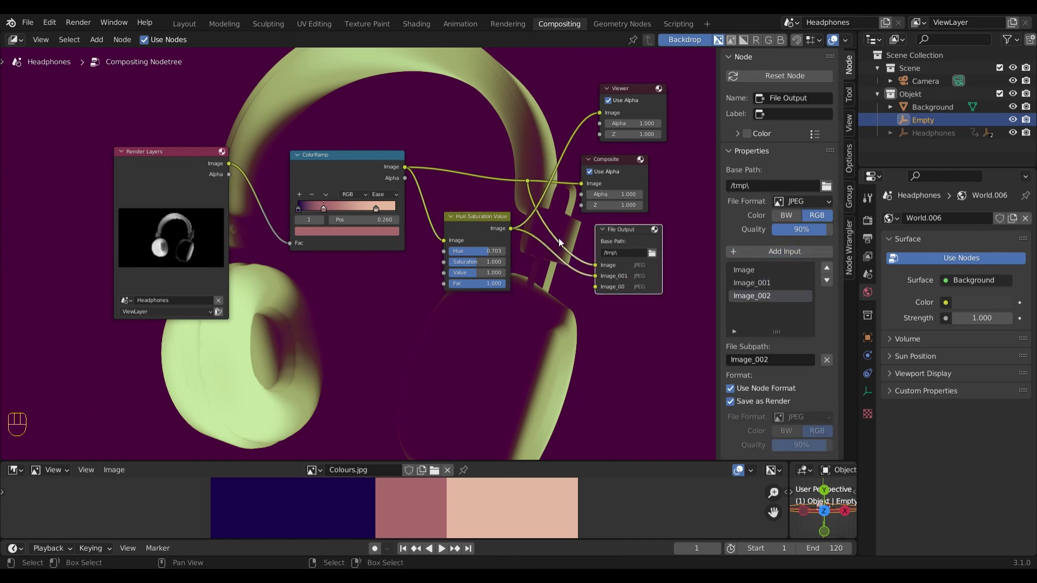
pyautogui.click(484, 223)
pyautogui.moveTo(484, 222); pyautogui.dragTo(482, 223)
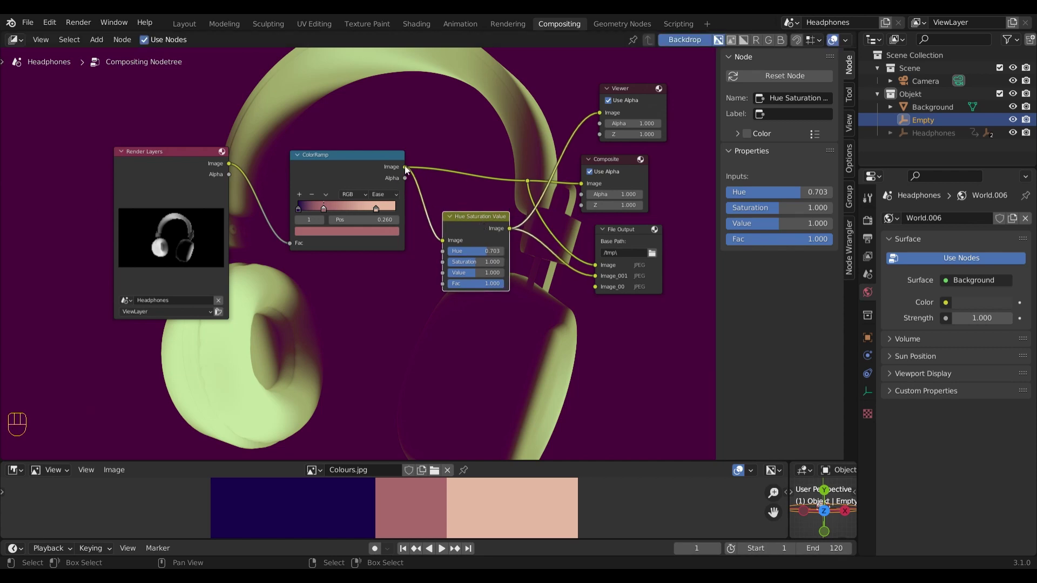
pyautogui.moveTo(404, 166); pyautogui.dragTo(600, 287)
pyautogui.click(635, 239)
pyautogui.moveTo(635, 240); pyautogui.dragTo(643, 242)
# Step: Duplicate the Hue Saturation Value node into the Image_002 link with Hue 0.423
pyautogui.moveTo(481, 224); pyautogui.dragTo(480, 215)
pyautogui.hotkey('shift', 'd')
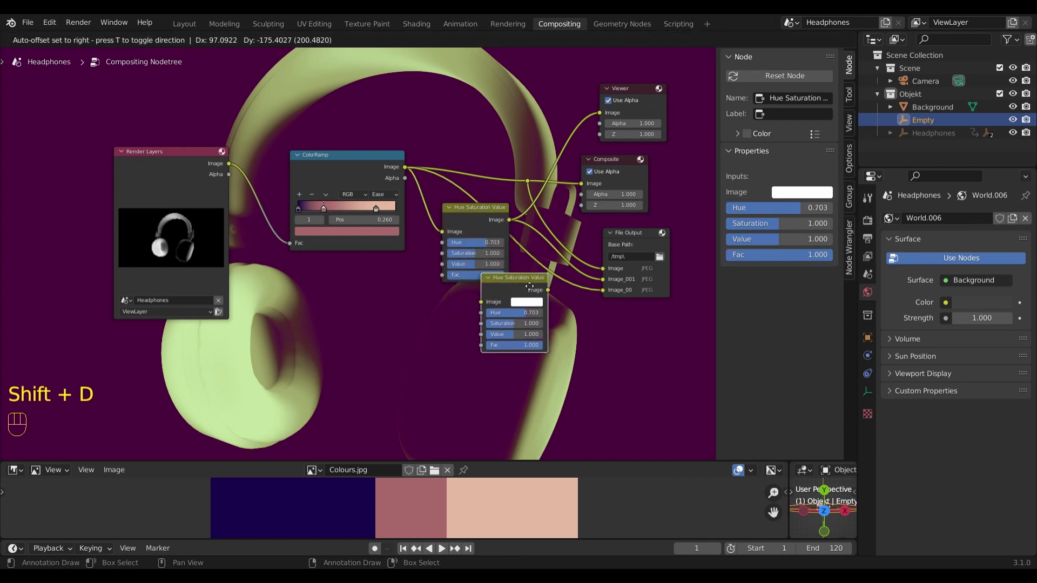
pyautogui.click(538, 269)
pyautogui.moveTo(537, 268)
pyautogui.mouseDown()
pyautogui.moveTo(516, 305)
pyautogui.moveTo(493, 300)
pyautogui.moveTo(599, 112)
pyautogui.mouseUp()
pyautogui.moveTo(486, 333); pyautogui.dragTo(411, 333)
pyautogui.moveTo(482, 312); pyautogui.dragTo(474, 311)
# Step: Tidy the Render Layers, ColorRamp, Hue Saturation Value and File Output node positions
pyautogui.moveTo(487, 205); pyautogui.dragTo(487, 202)
pyautogui.moveTo(331, 168); pyautogui.dragTo(325, 157)
pyautogui.moveTo(162, 152); pyautogui.dragTo(168, 142)
pyautogui.moveTo(627, 233); pyautogui.dragTo(623, 240)
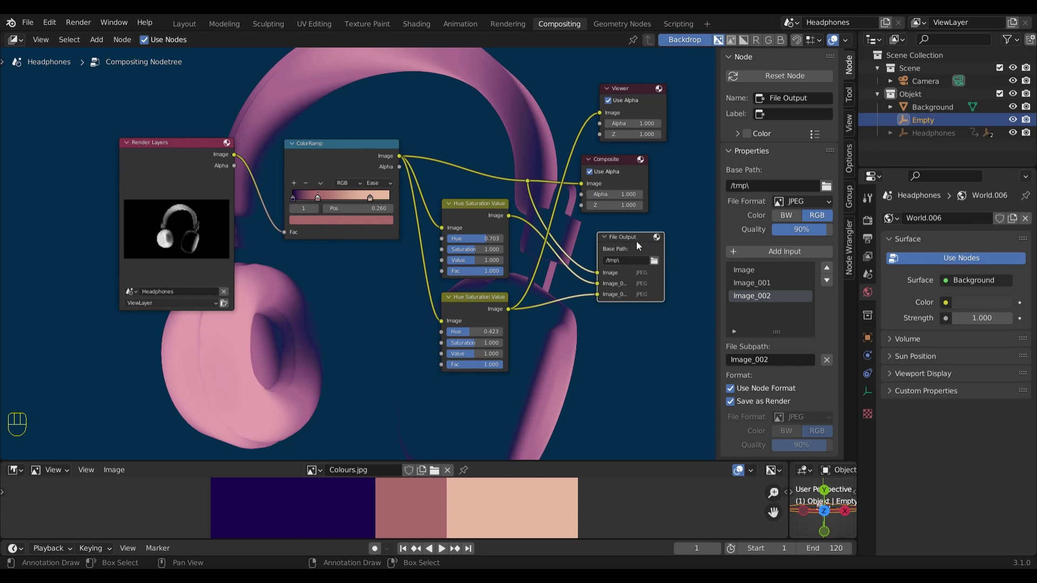
pyautogui.moveTo(638, 245); pyautogui.dragTo(649, 247)
pyautogui.moveTo(479, 208); pyautogui.dragTo(487, 215)
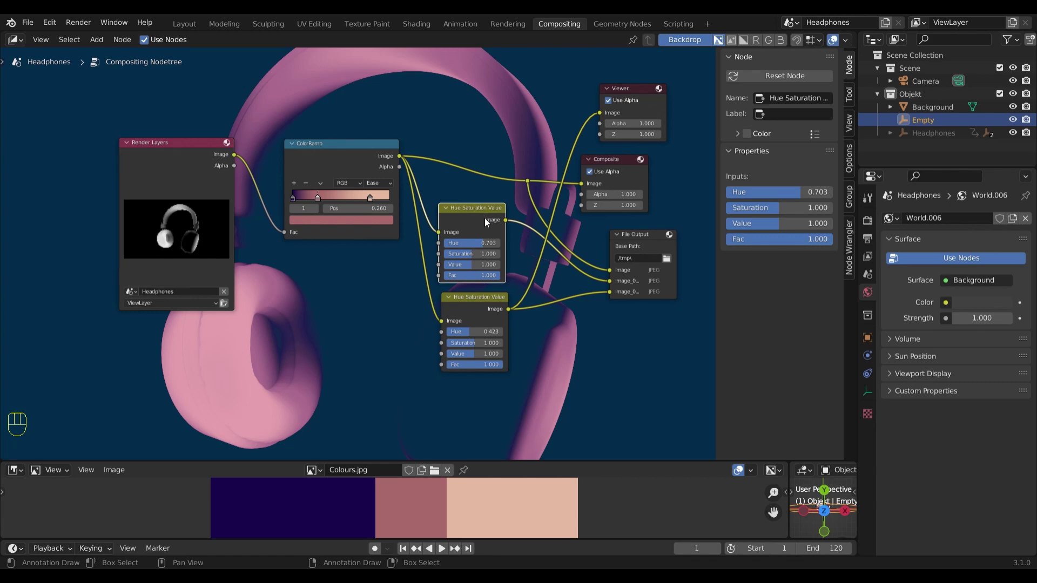